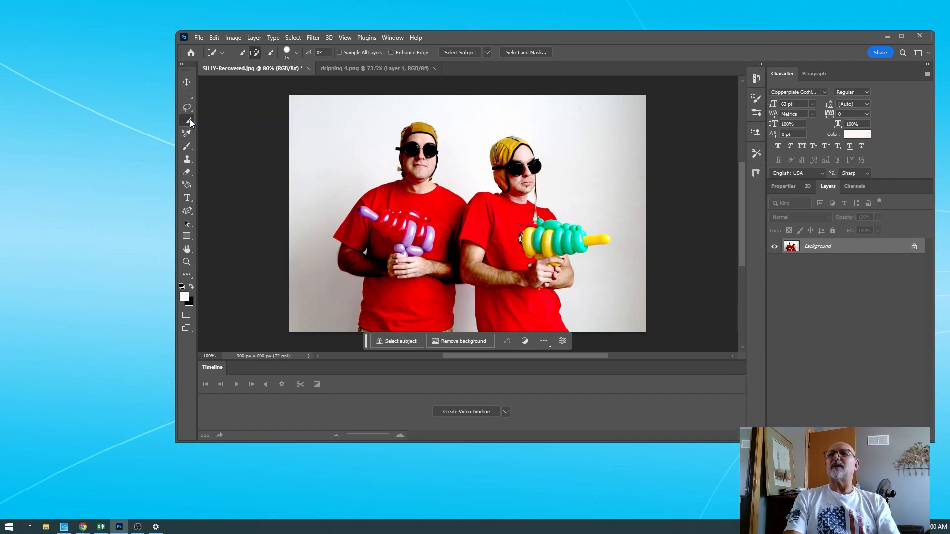
# Step: Open Select and Mask with the Quick Selection tool active and select both men as the subject
pyautogui.rightClick(190, 120)
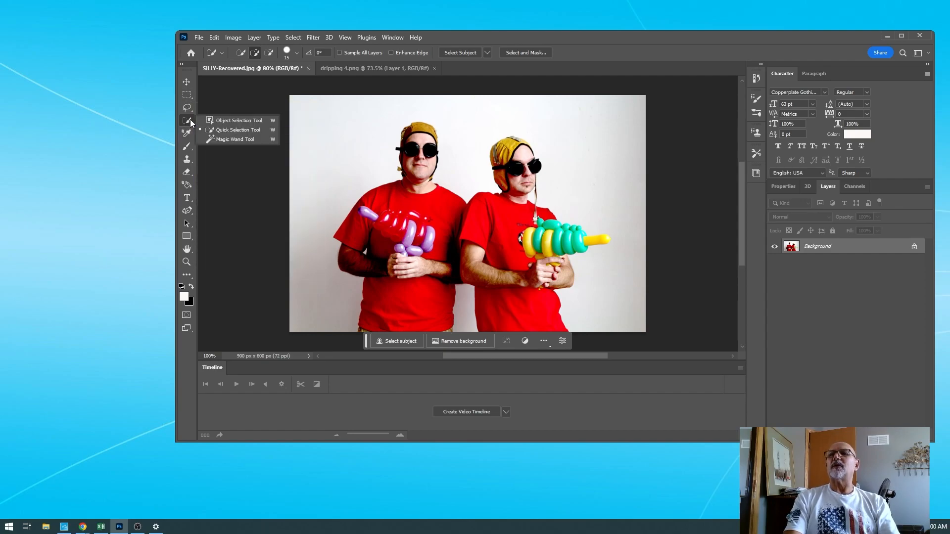
pyautogui.click(230, 127)
pyautogui.click(518, 52)
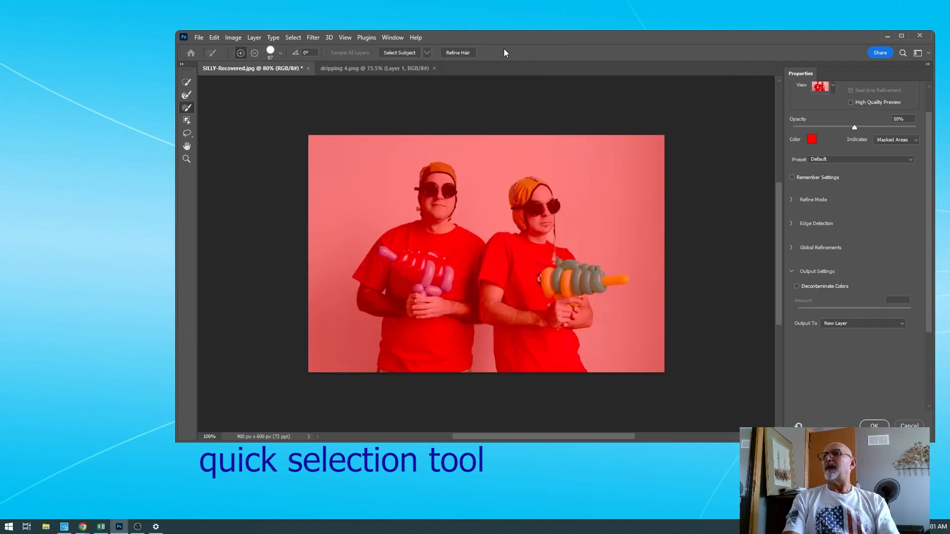
pyautogui.click(404, 53)
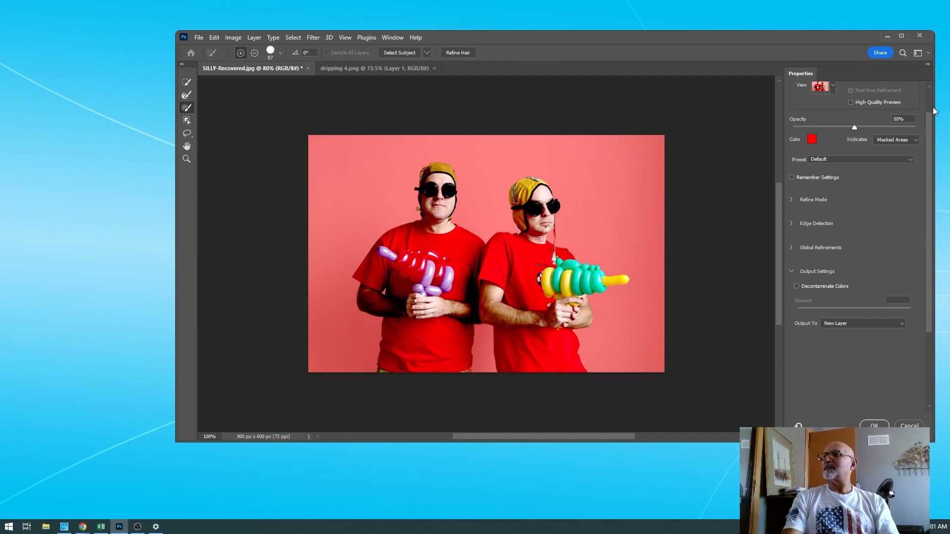
# Step: Keep the Overlay view mode and output the masked subject to a new layer
pyautogui.moveTo(927, 124); pyautogui.dragTo(933, 91)
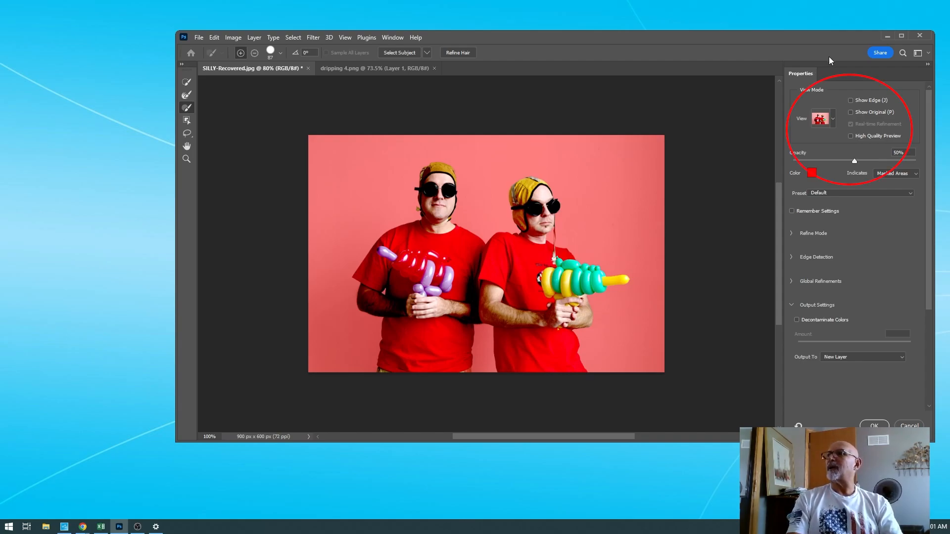
pyautogui.click(833, 120)
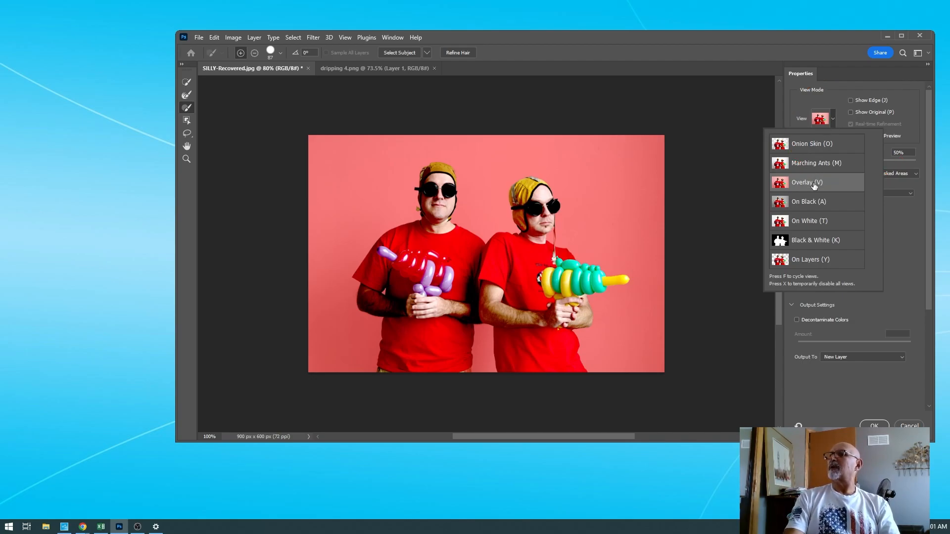
pyautogui.click(895, 233)
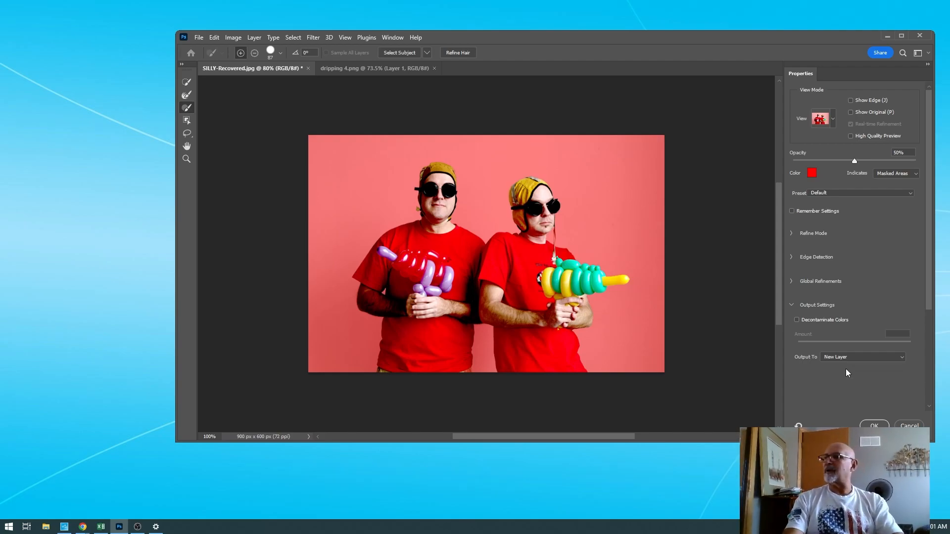
pyautogui.click(874, 425)
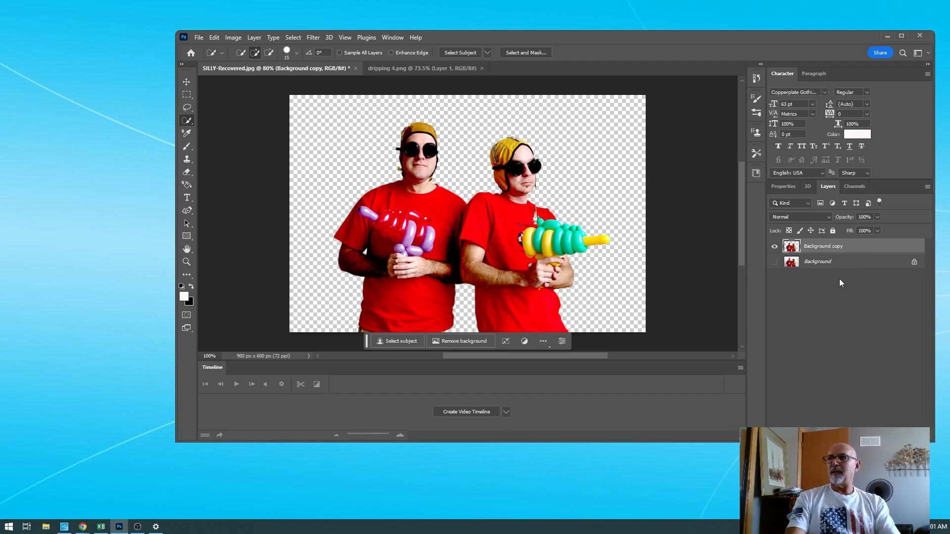
# Step: Show the original Background layer and hide it again to compare it with the cut-out
pyautogui.click(775, 262)
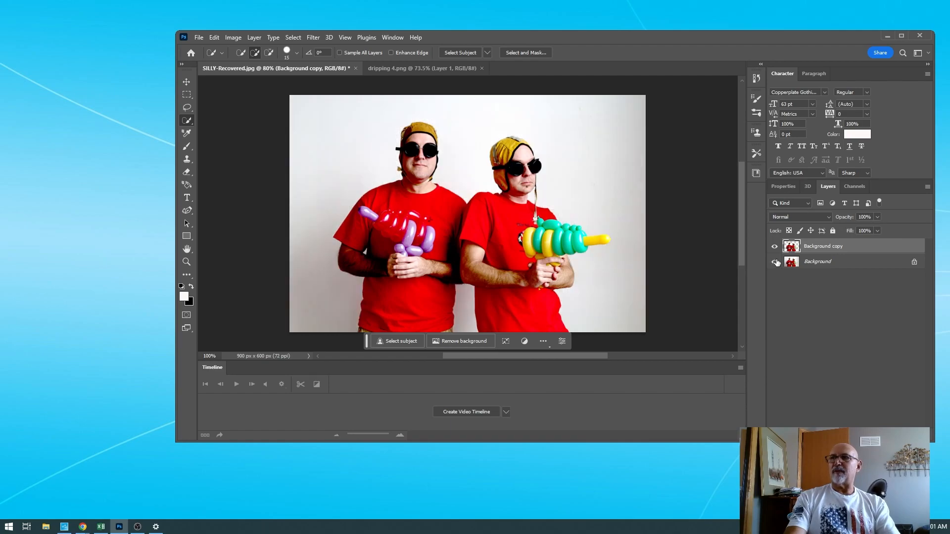
pyautogui.click(775, 262)
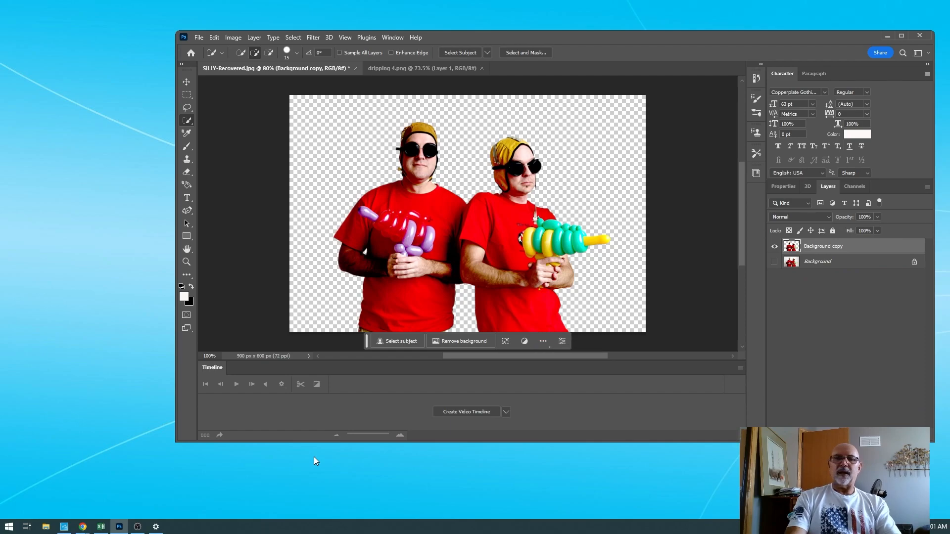
pyautogui.hotkey('alt', 'Tab')
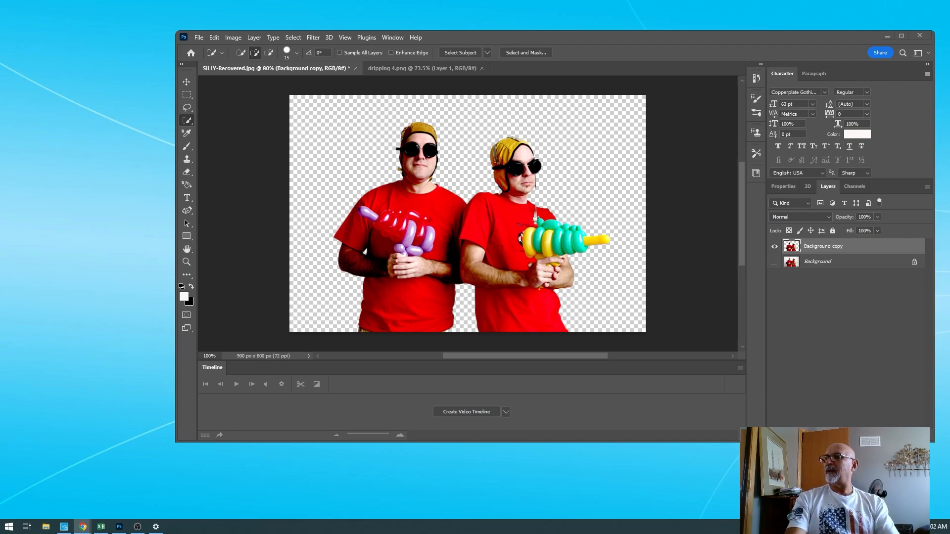
# Step: Maximize the window, then add an off-white Solid Color fill layer and place it beneath the Background copy layer
pyautogui.click(902, 34)
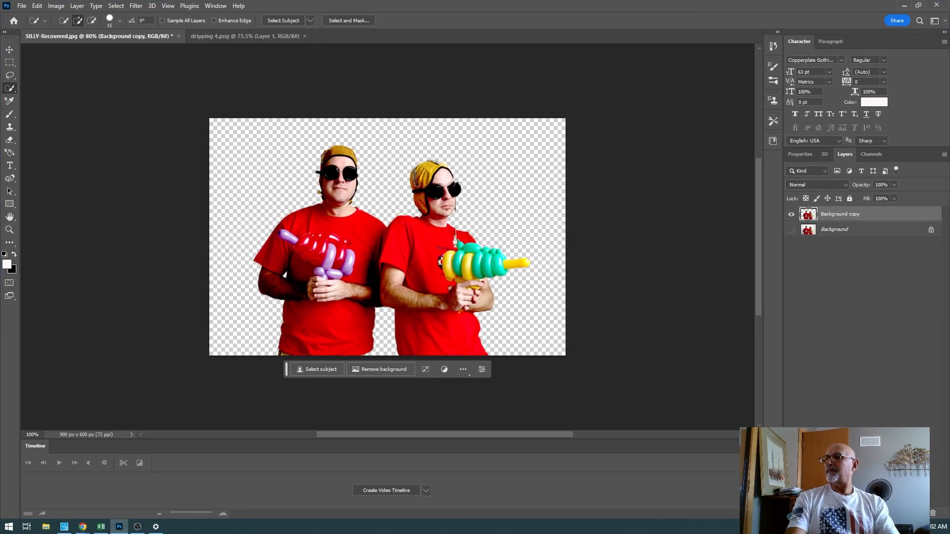
pyautogui.click(896, 513)
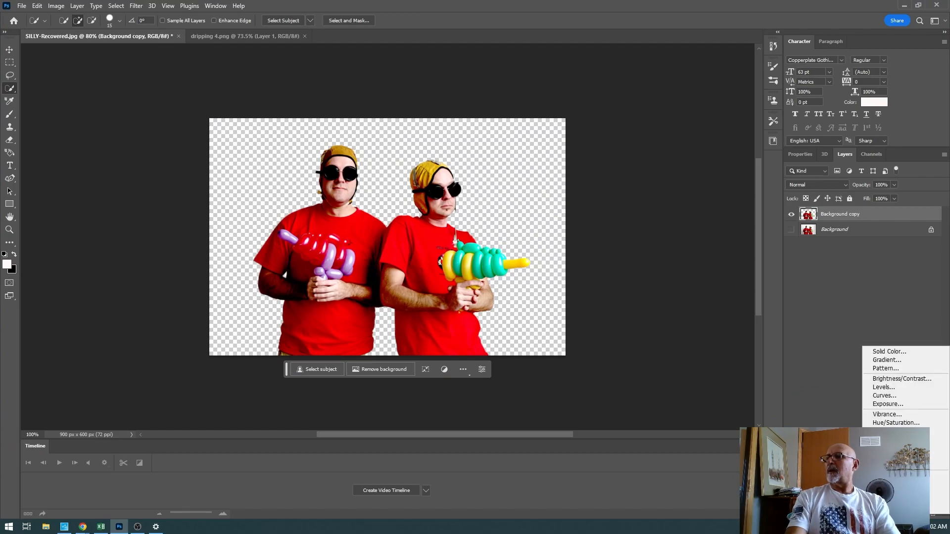
pyautogui.click(895, 352)
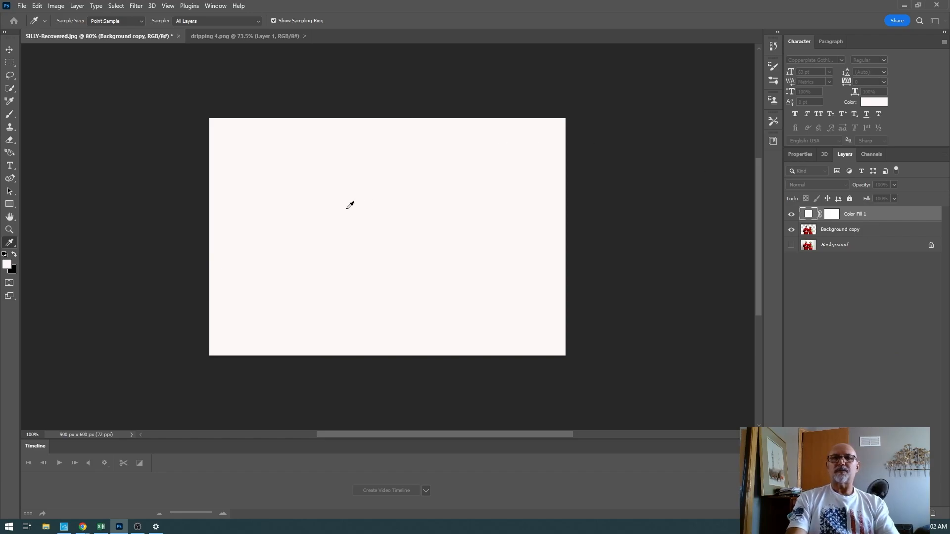
pyautogui.press('w')
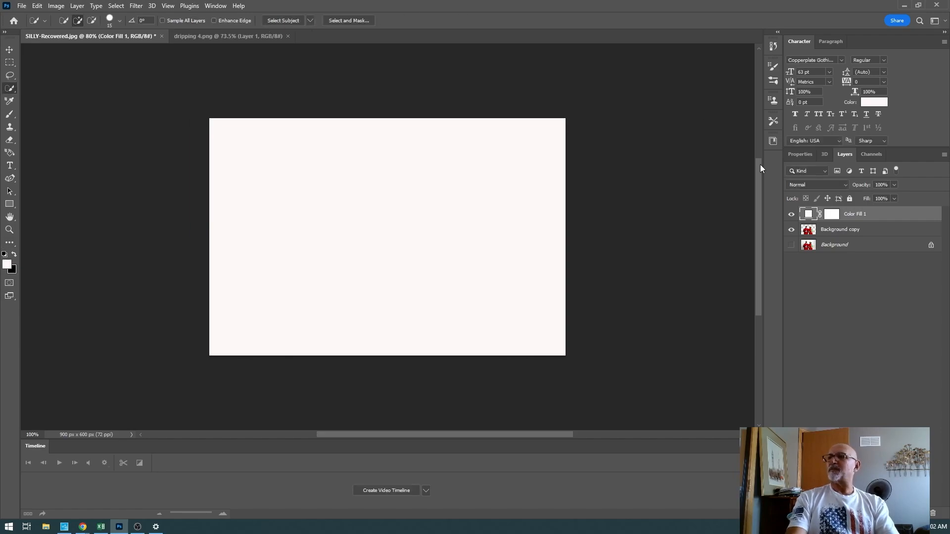
pyautogui.moveTo(872, 215); pyautogui.dragTo(870, 232)
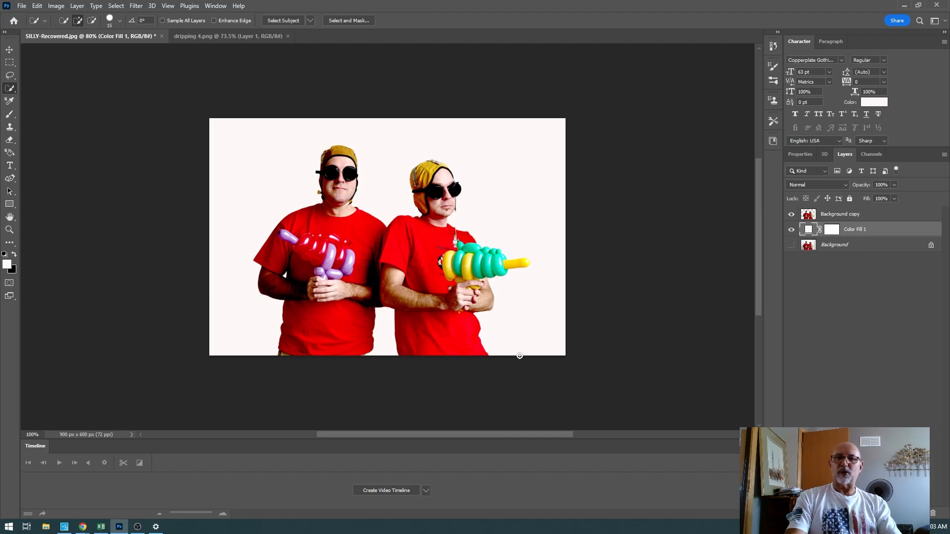
# Step: Delete the hidden original Background layer
pyautogui.hotkey('alt', 'Tab')
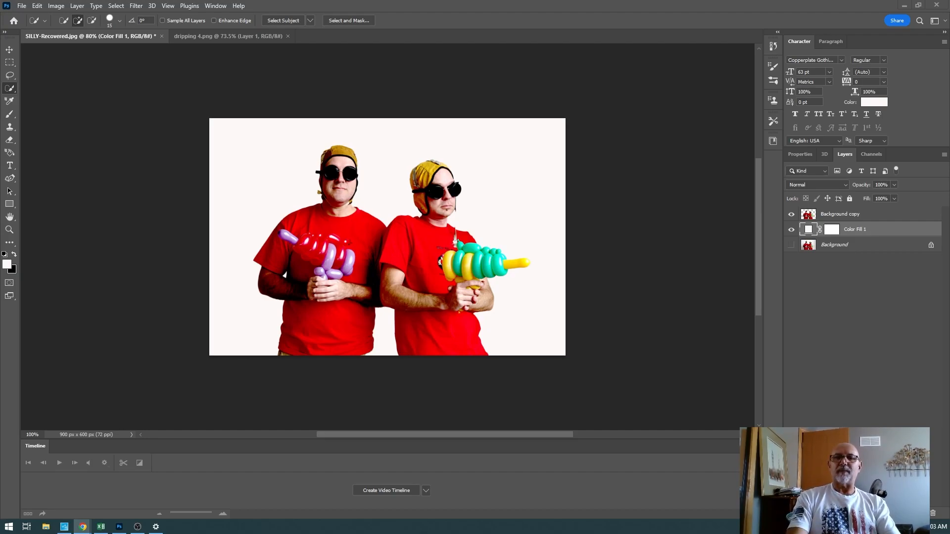
pyautogui.hotkey('alt', 'Tab')
pyautogui.click(836, 248)
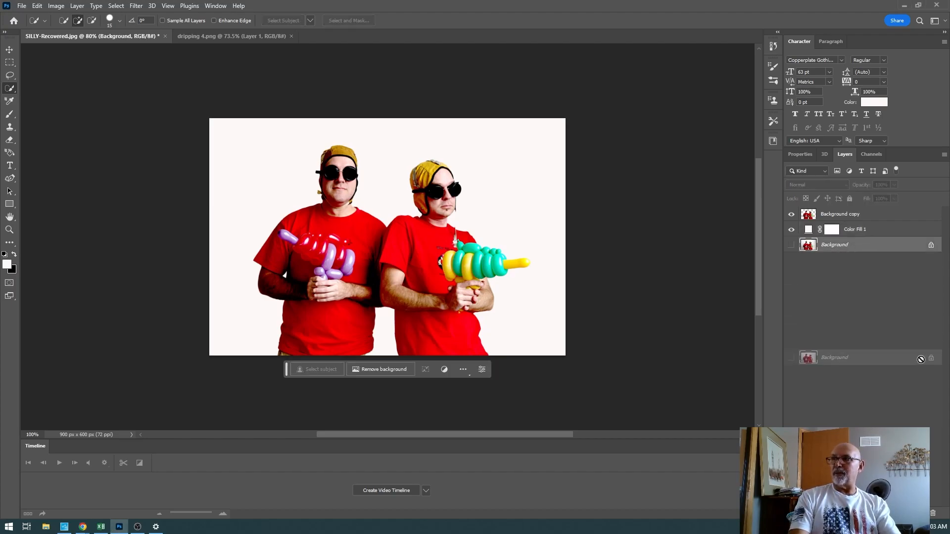
pyautogui.click(934, 513)
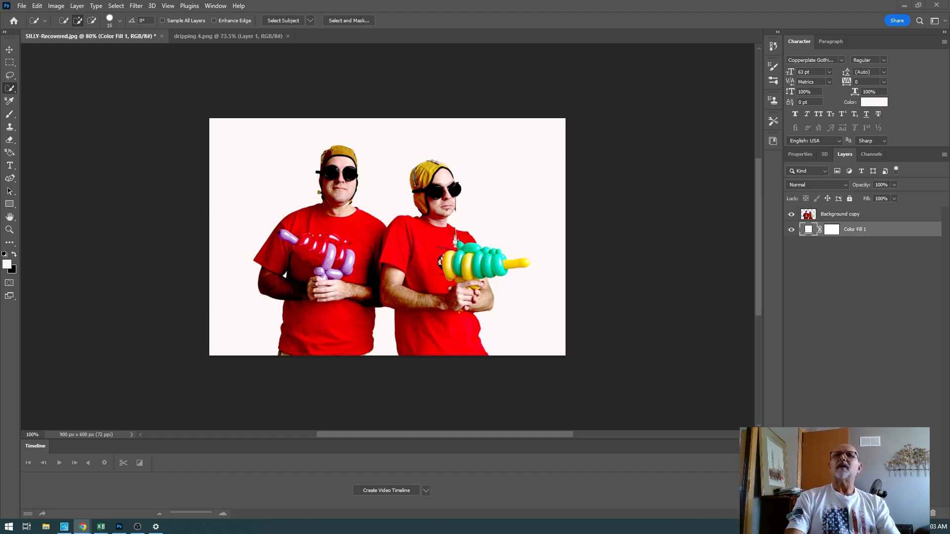
# Step: Select the black drip shape in dripping 4.png with the Quick Selection tool and set the tool to subtract from the selection
pyautogui.click(207, 38)
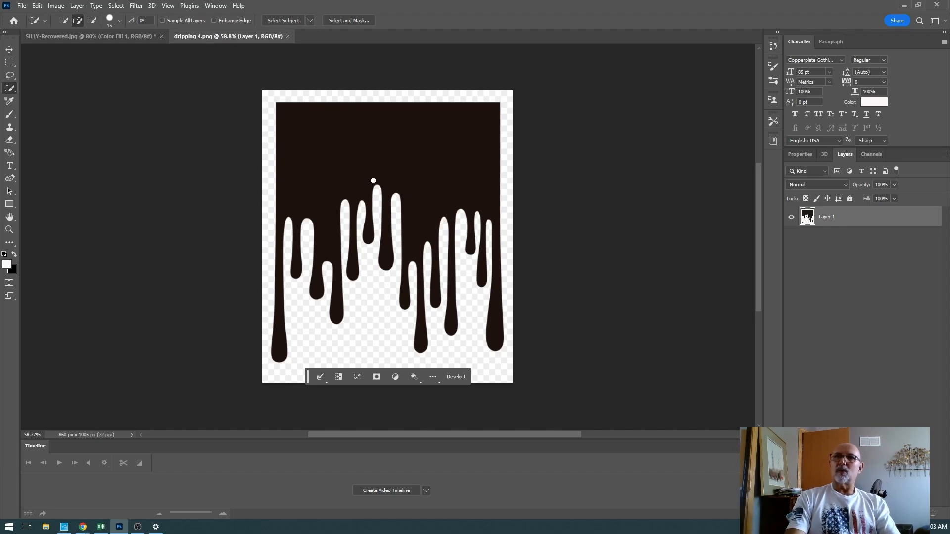
pyautogui.click(364, 163)
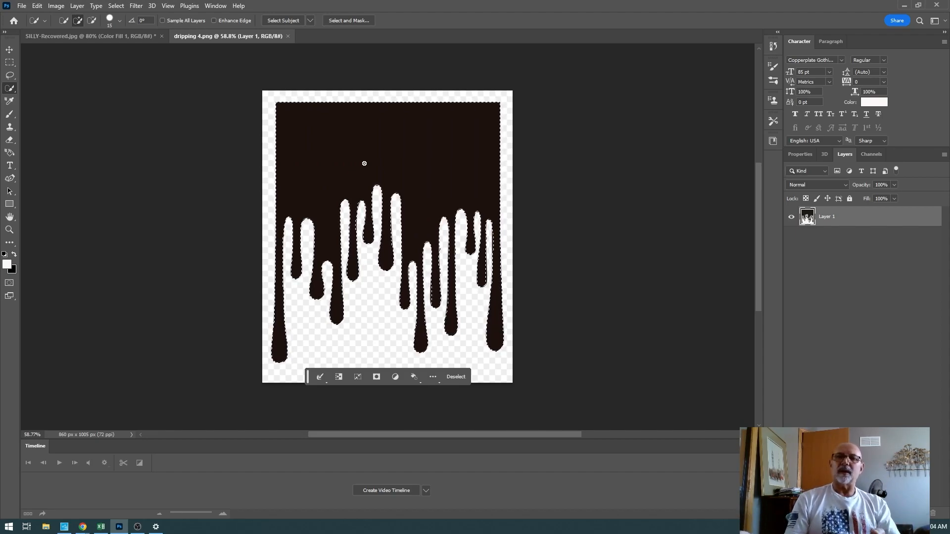
pyautogui.click(11, 232)
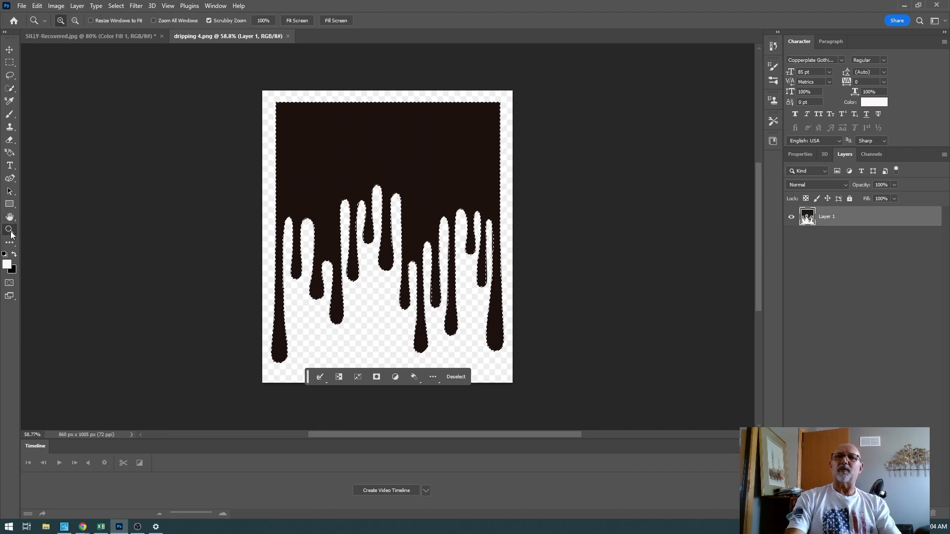
pyautogui.moveTo(96, 243); pyautogui.dragTo(149, 246)
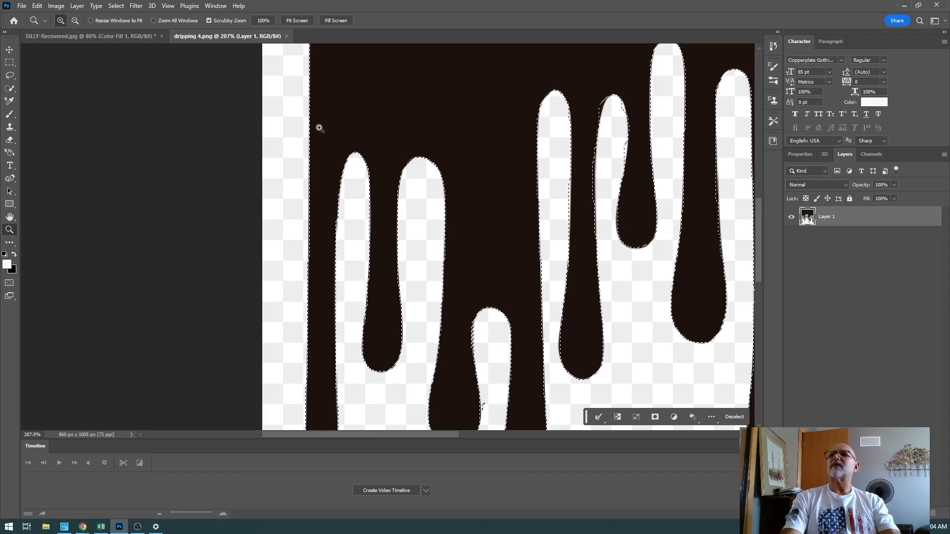
pyautogui.click(605, 95)
pyautogui.moveTo(605, 94); pyautogui.dragTo(596, 99)
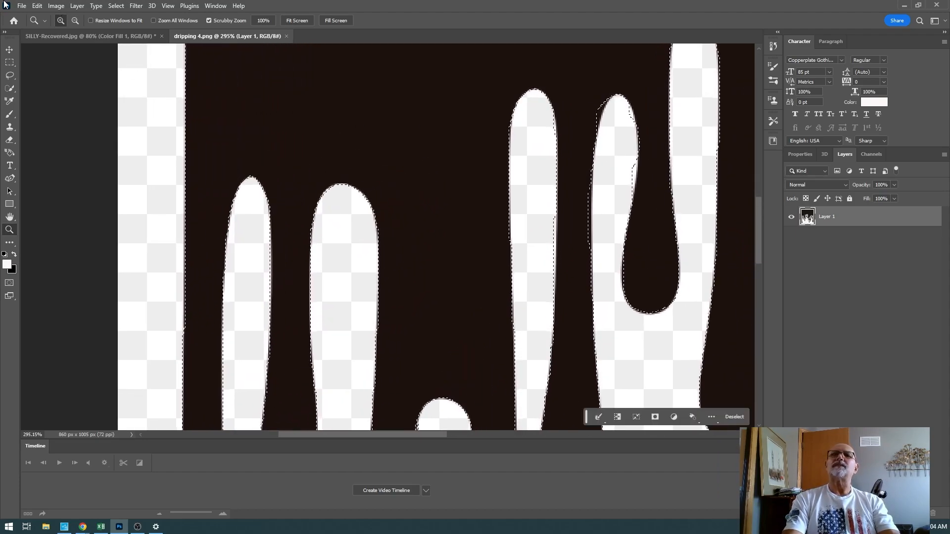
pyautogui.click(9, 88)
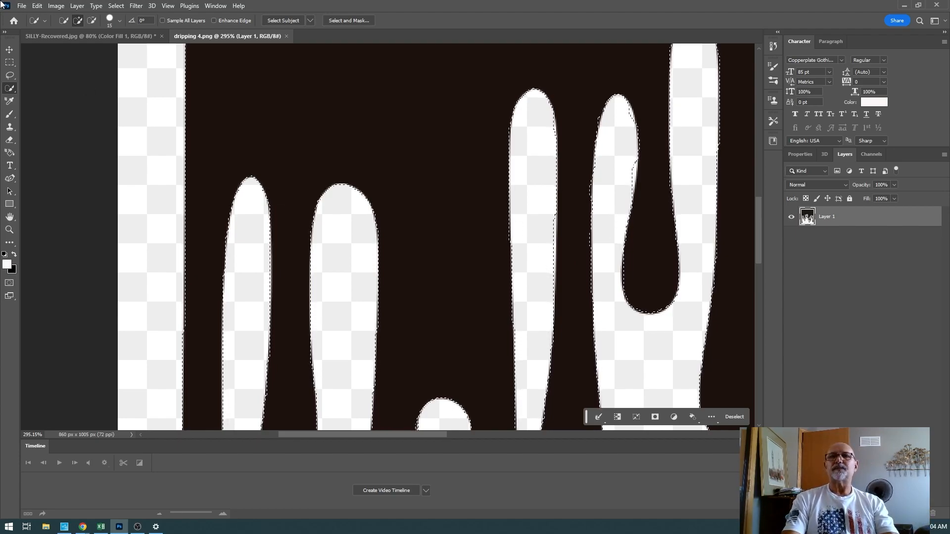
pyautogui.click(96, 21)
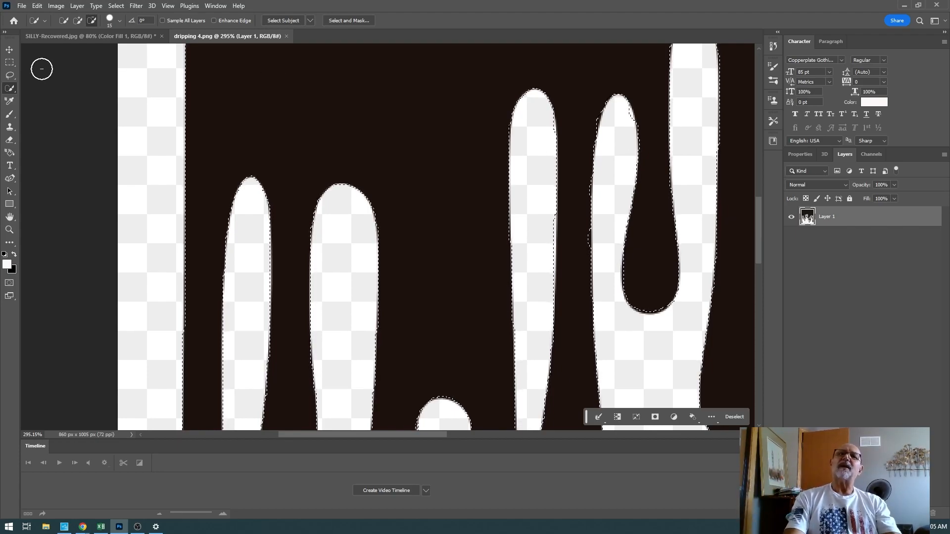
# Step: Move the selected drip shape from dripping 4.png into the SILLY-Recovered.jpg document
pyautogui.click(9, 52)
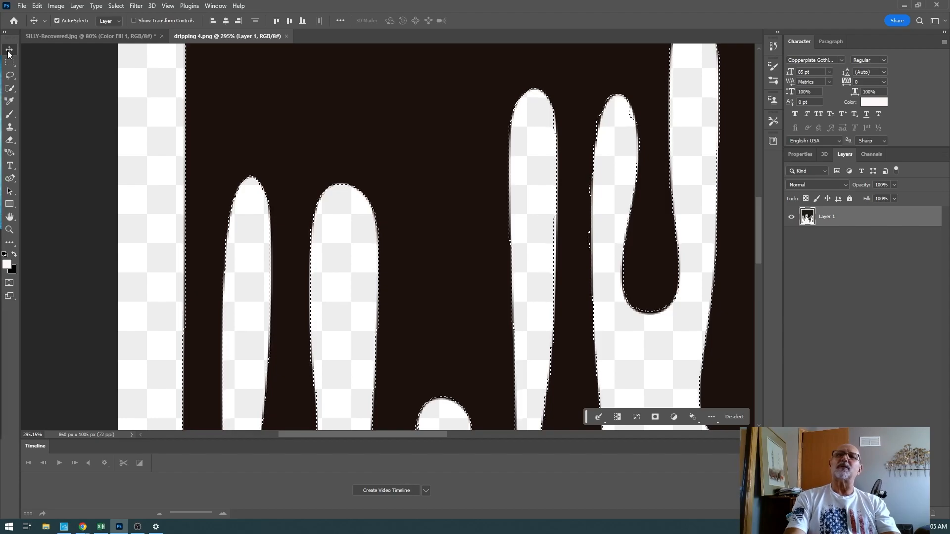
pyautogui.moveTo(331, 127); pyautogui.dragTo(323, 187)
pyautogui.moveTo(376, 269); pyautogui.dragTo(376, 278)
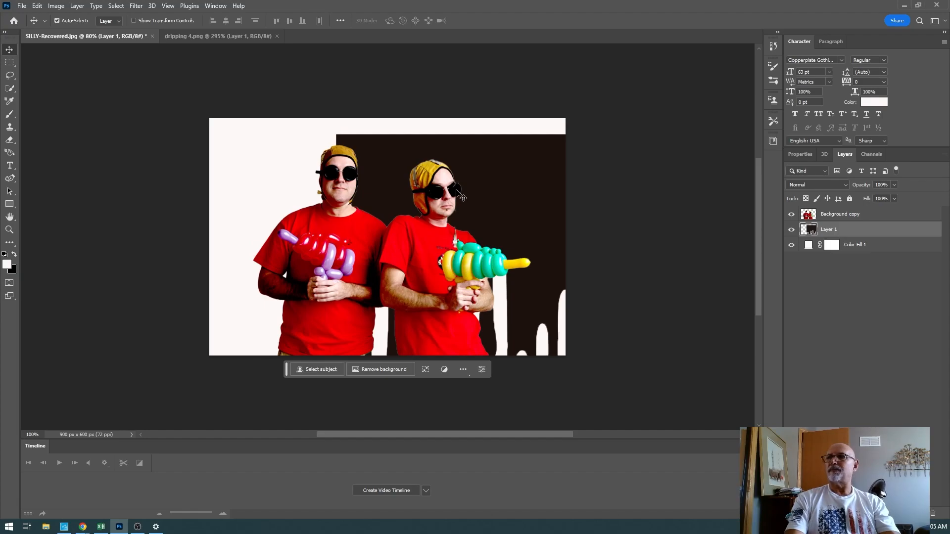
pyautogui.hotkey('alt', 'Tab')
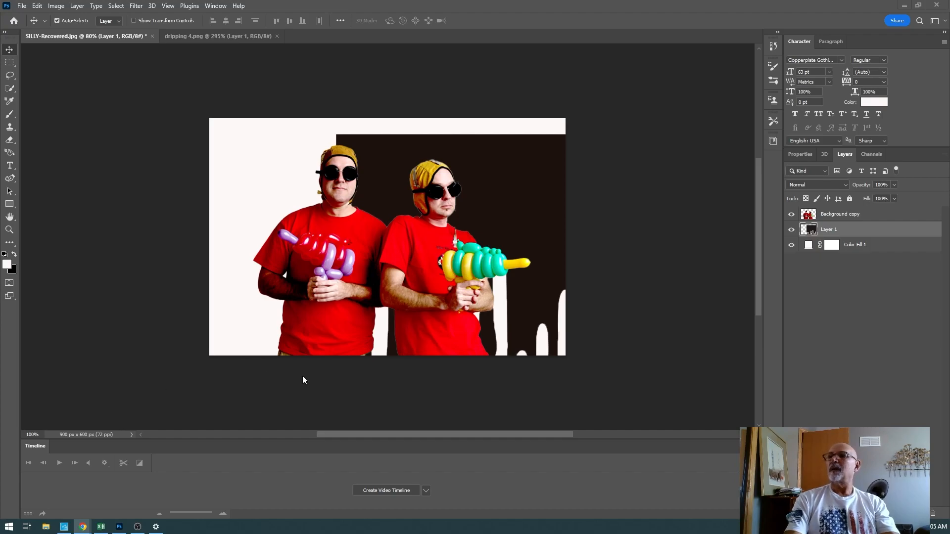
# Step: Bring the drip layer above the Background copy layer and center the drip shape over the two men
pyautogui.click(829, 231)
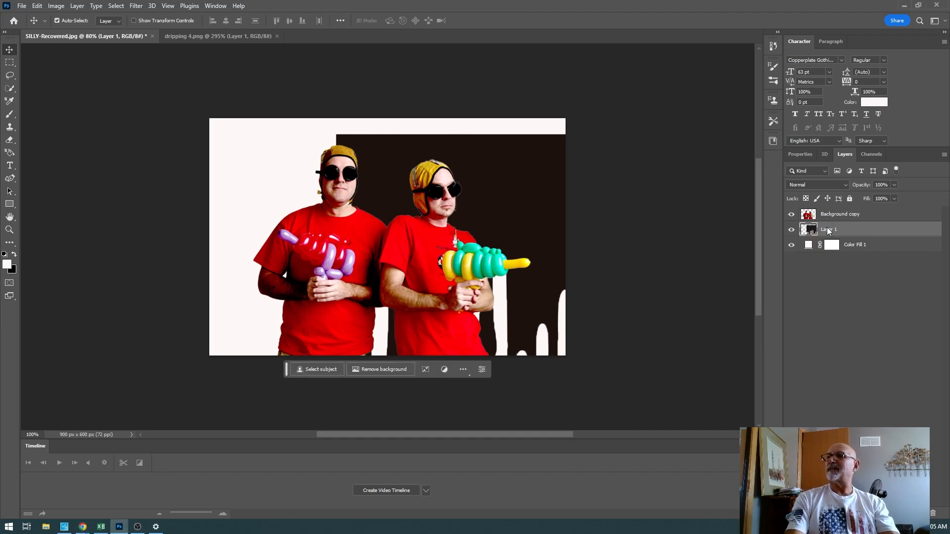
pyautogui.moveTo(855, 232); pyautogui.dragTo(849, 212)
pyautogui.moveTo(487, 202); pyautogui.dragTo(394, 230)
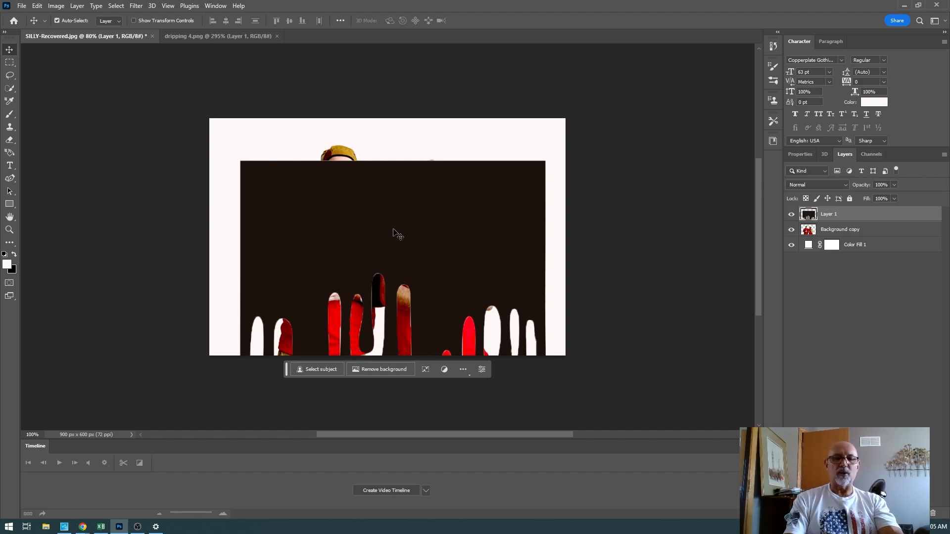
# Step: Flip the drip layer vertically with Free Transform
pyautogui.hotkey('ctrl', 't')
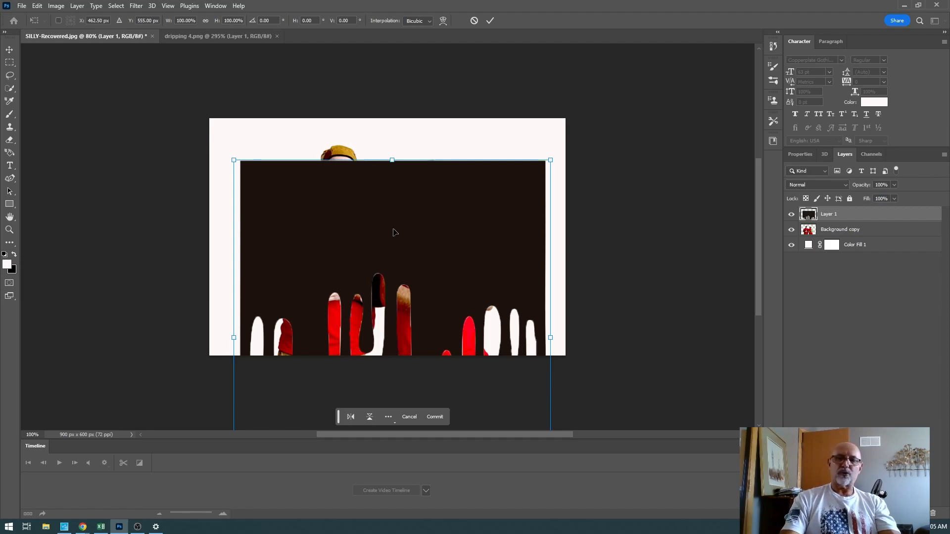
pyautogui.moveTo(393, 233); pyautogui.dragTo(394, 232)
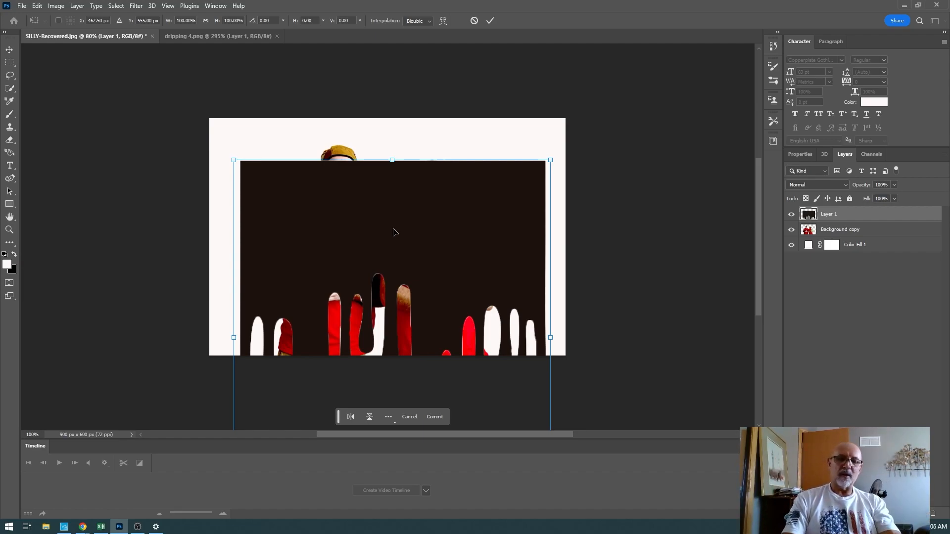
pyautogui.rightClick(394, 232)
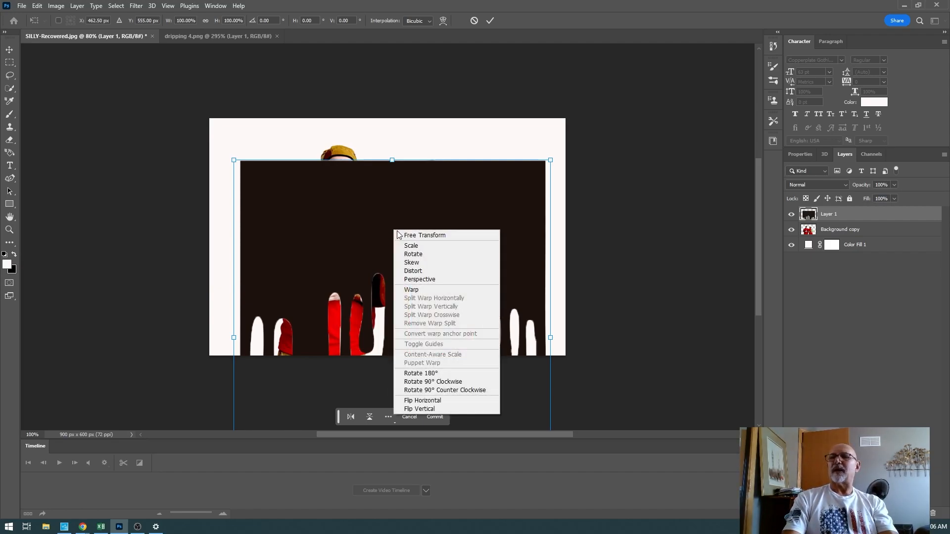
pyautogui.click(418, 409)
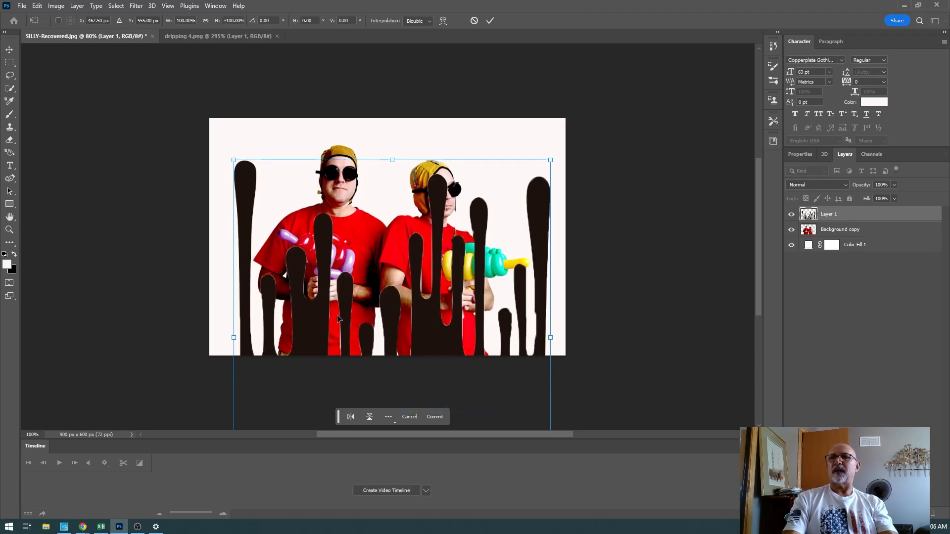
# Step: Scale the drip layer to about 76.5% width and 42.9% height, positioned across the two men's torsos, and apply the transform
pyautogui.moveTo(308, 327); pyautogui.dragTo(321, 263)
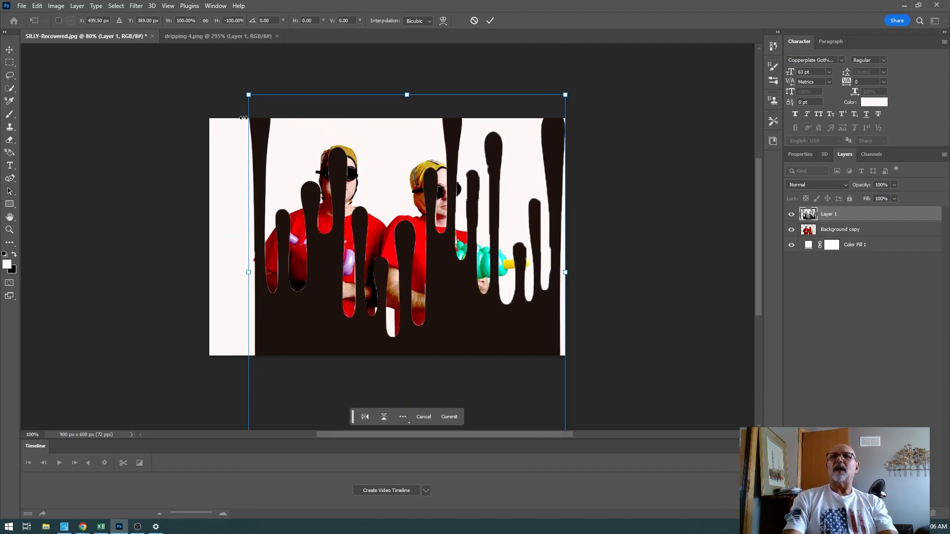
pyautogui.moveTo(246, 94); pyautogui.dragTo(336, 241)
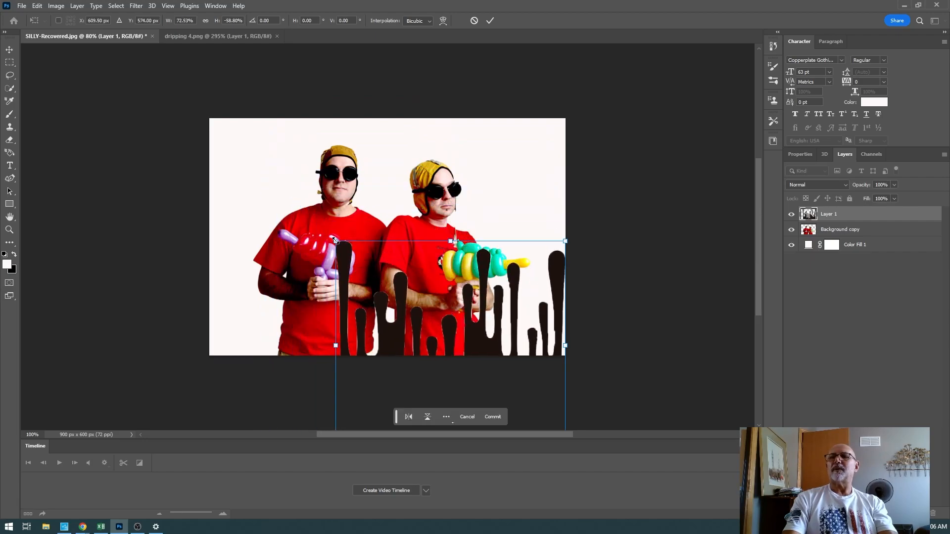
pyautogui.moveTo(501, 356); pyautogui.dragTo(411, 263)
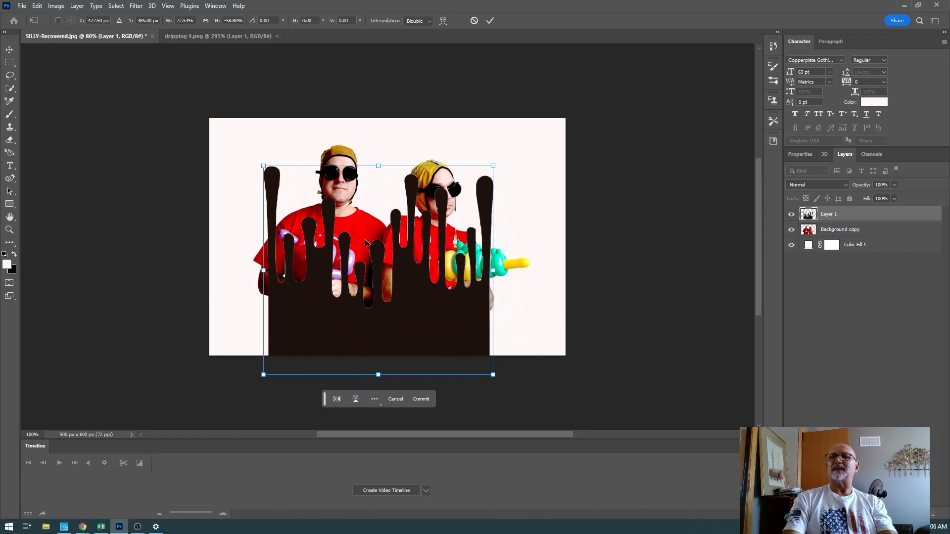
pyautogui.moveTo(263, 166); pyautogui.dragTo(275, 223)
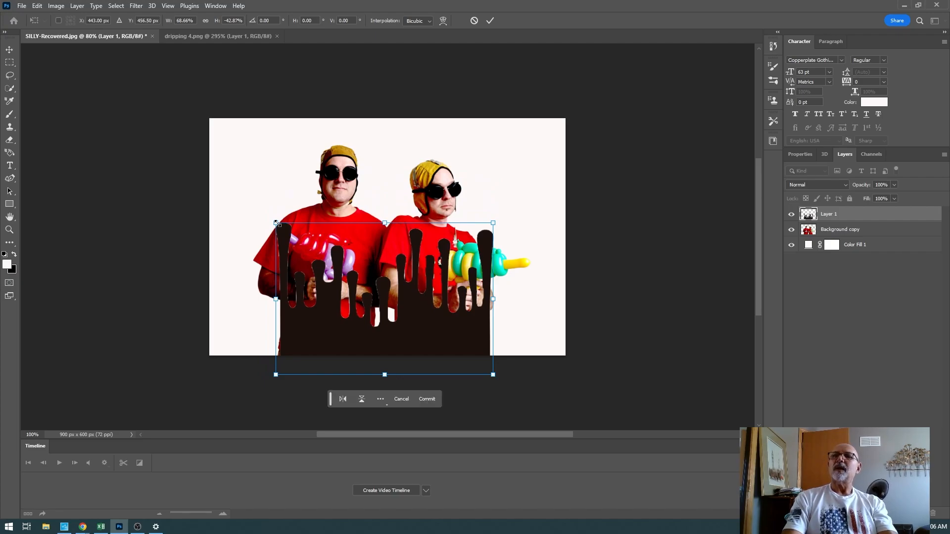
pyautogui.moveTo(277, 296); pyautogui.dragTo(252, 299)
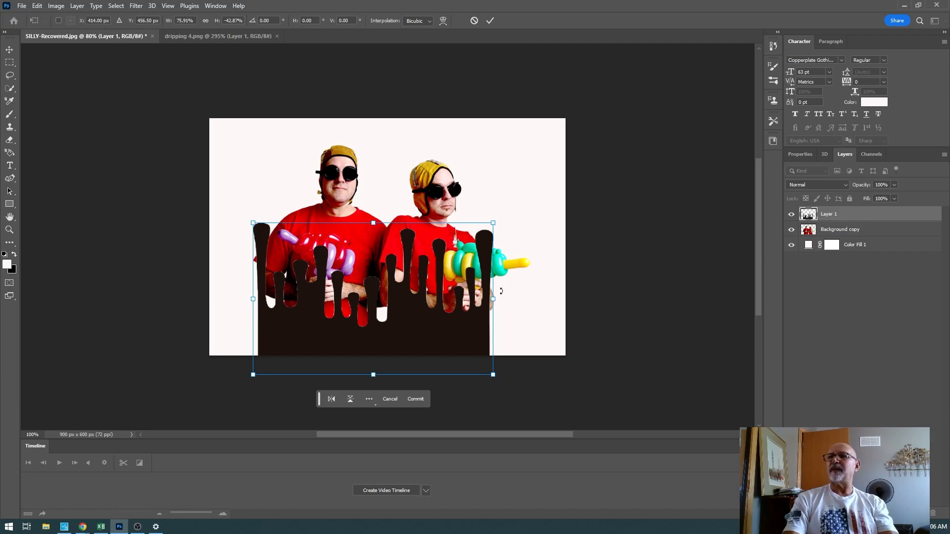
pyautogui.moveTo(493, 298); pyautogui.dragTo(495, 299)
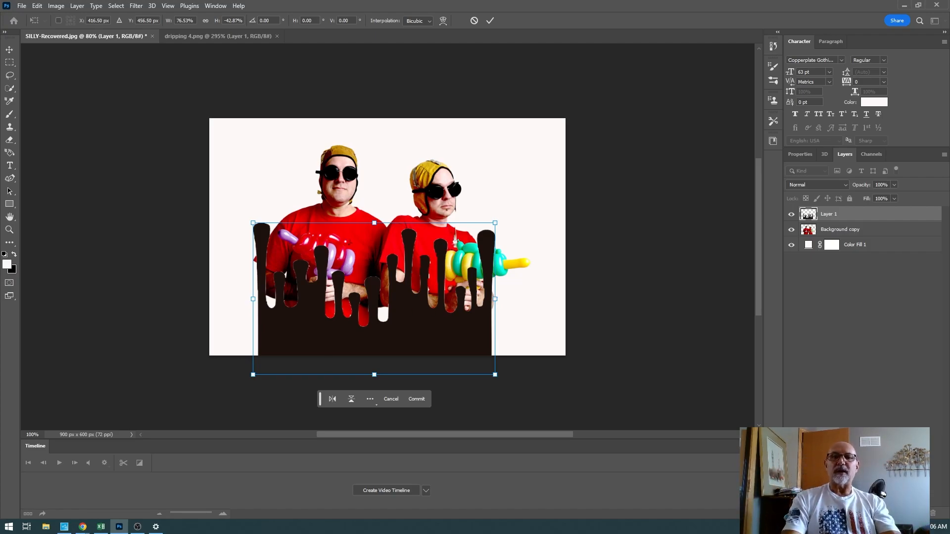
pyautogui.hotkey('alt', 'Tab')
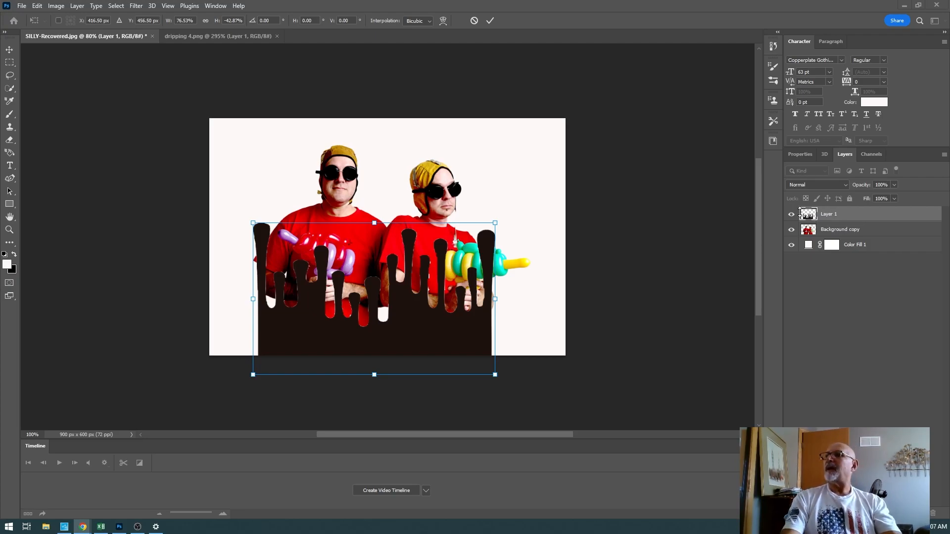
pyautogui.click(829, 216)
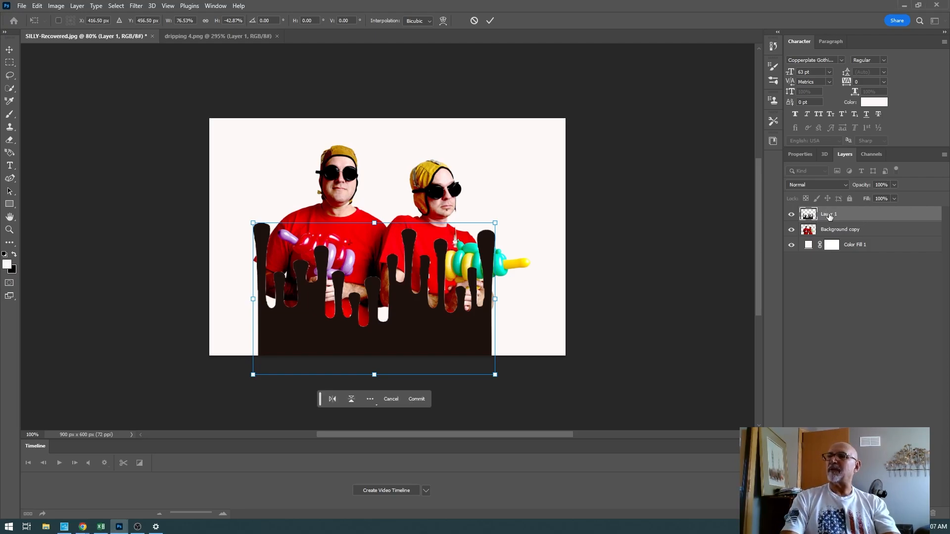
pyautogui.press('Return')
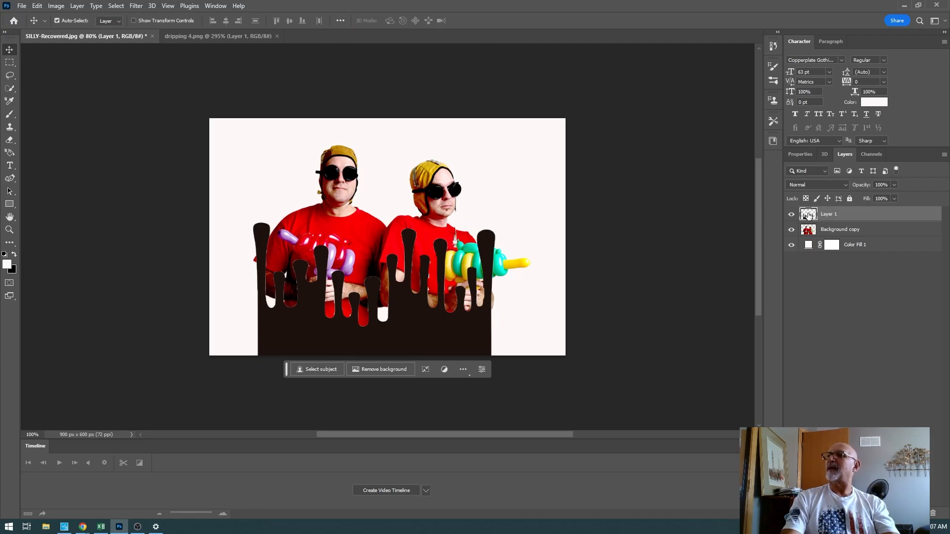
pyautogui.rightClick(809, 215)
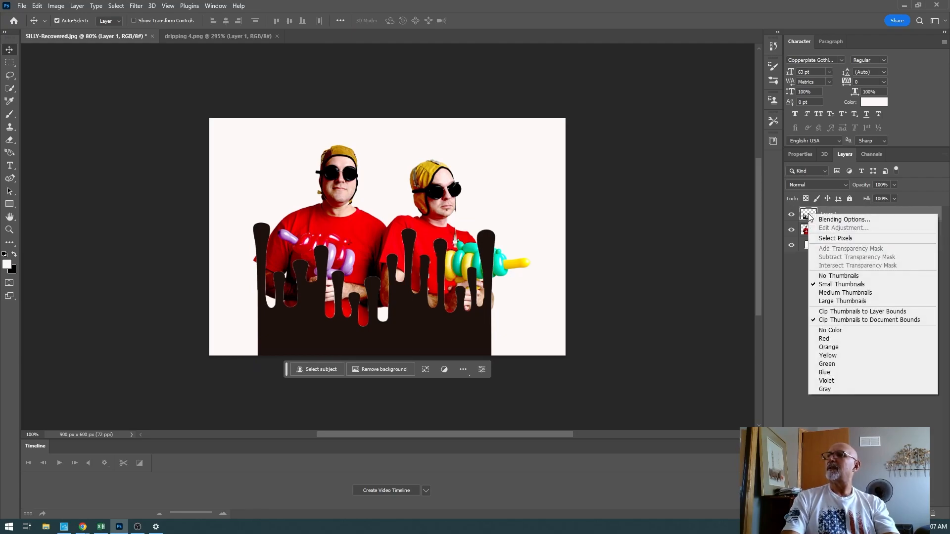
pyautogui.click(832, 239)
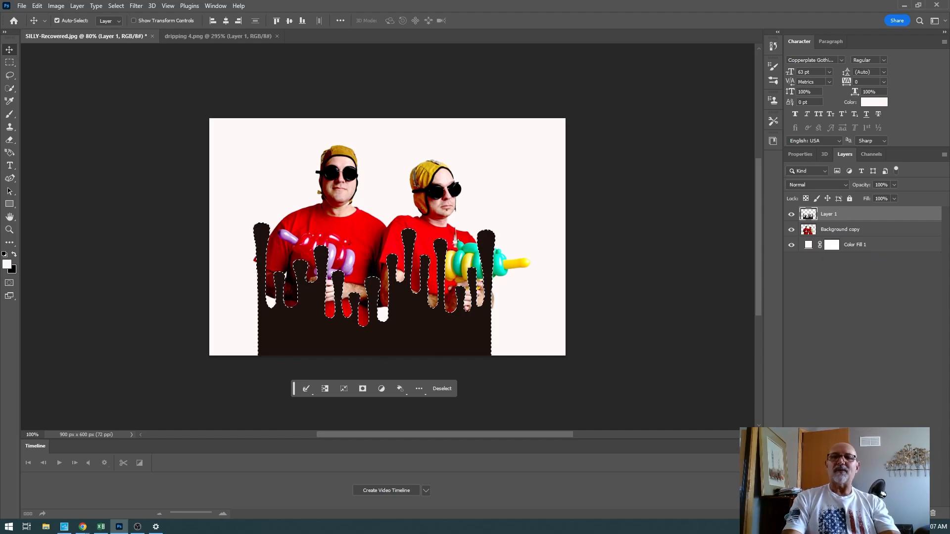
pyautogui.hotkey('ctrl', 'd')
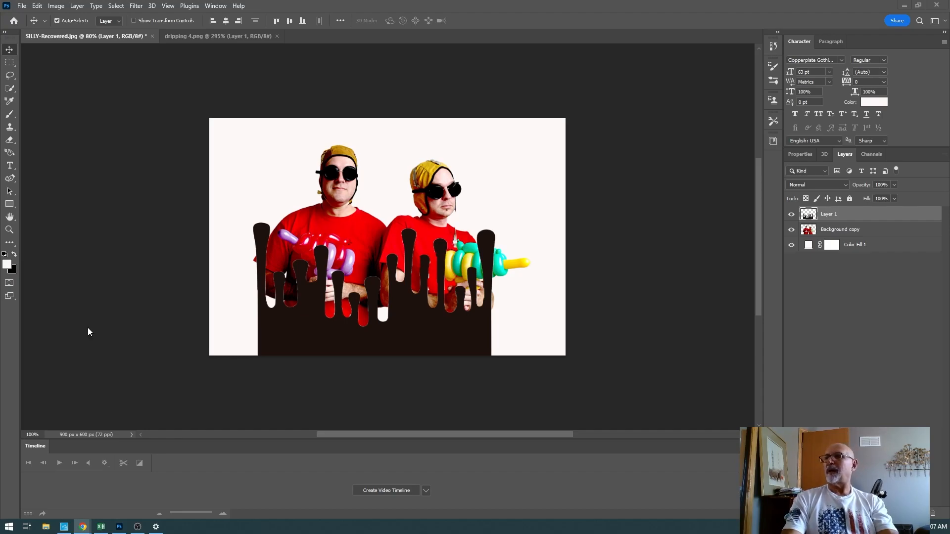
# Step: Load the drip shape as a selection, add it as a layer mask to Background copy, and hide Layer 1
pyautogui.keyDown('ctrl'); pyautogui.click(810, 218); pyautogui.keyUp('ctrl')
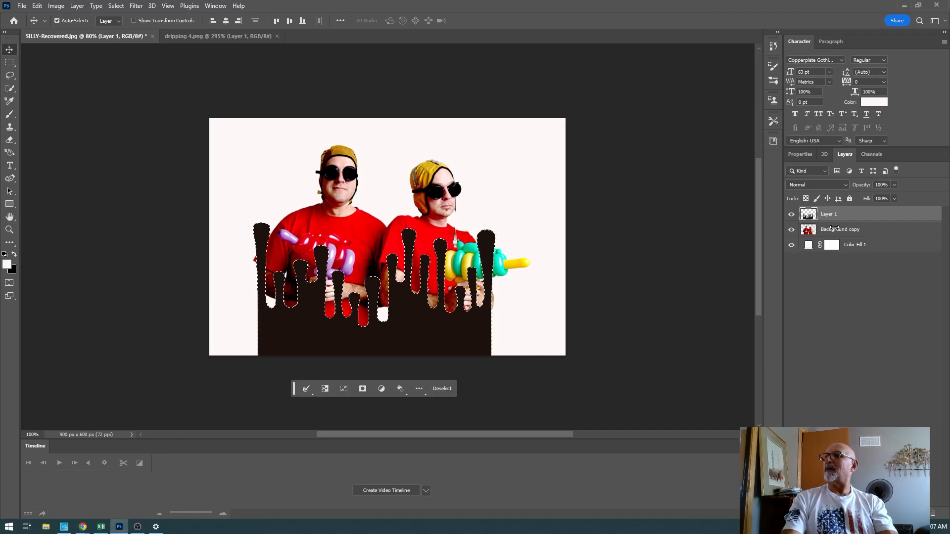
pyautogui.click(834, 230)
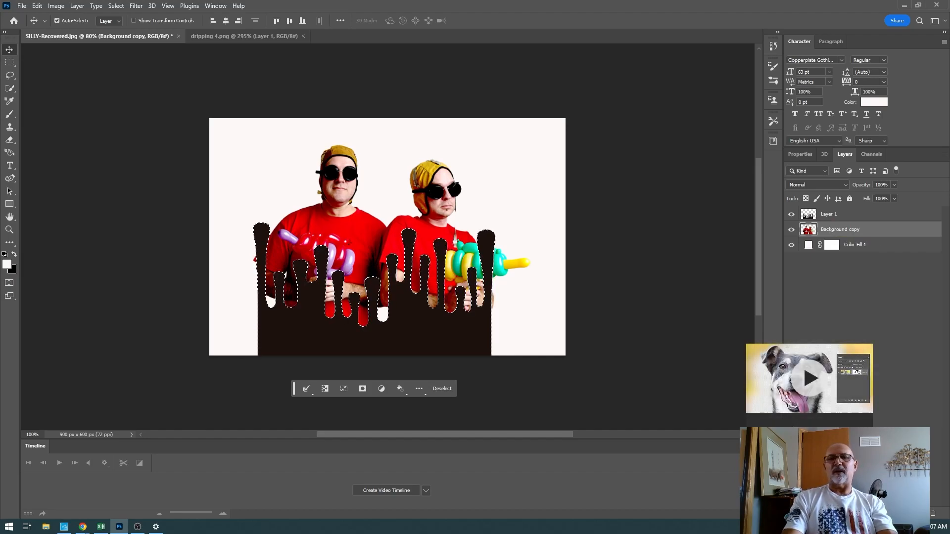
pyautogui.click(883, 513)
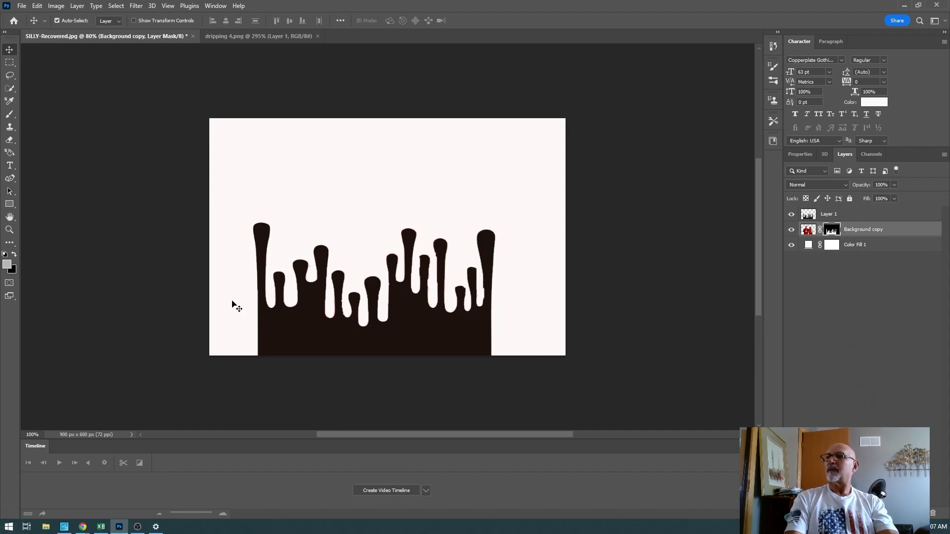
pyautogui.click(82, 526)
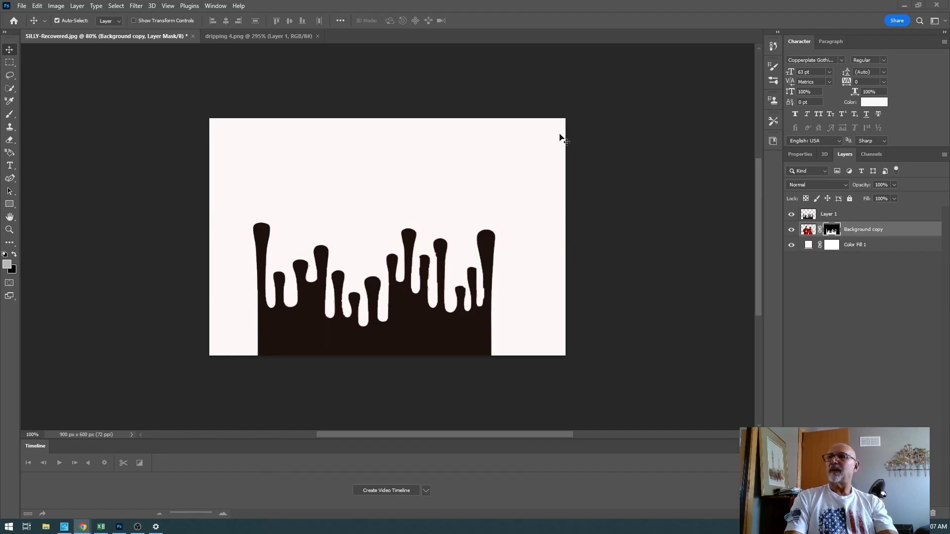
pyautogui.click(792, 216)
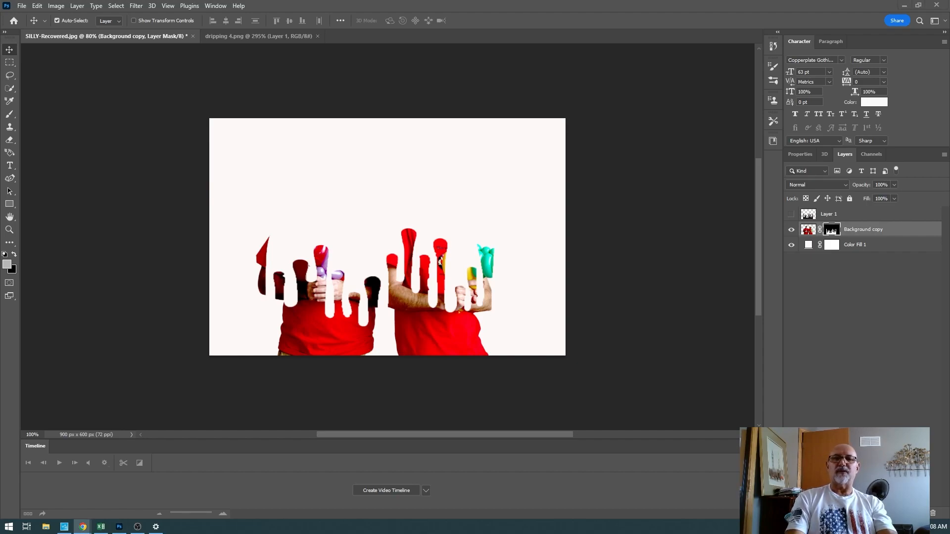
pyautogui.click(831, 230)
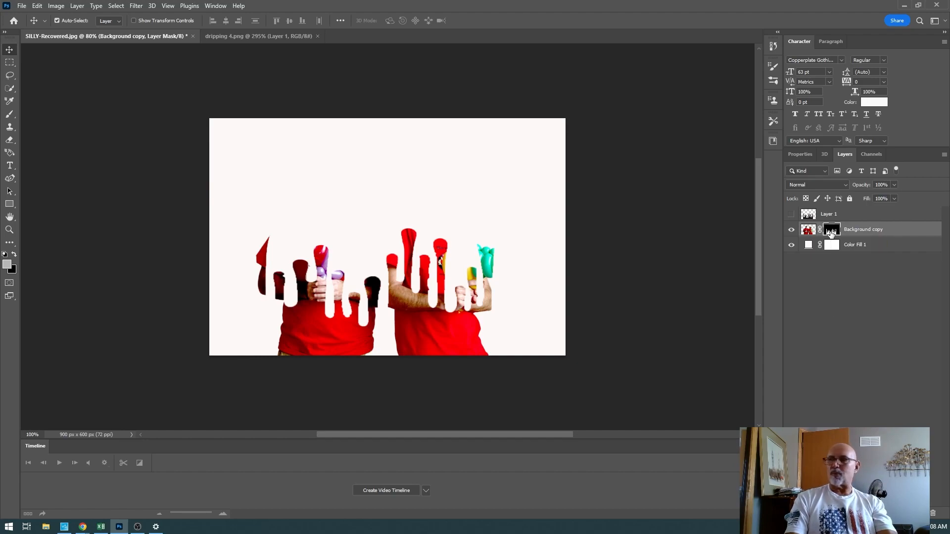
pyautogui.rightClick(831, 234)
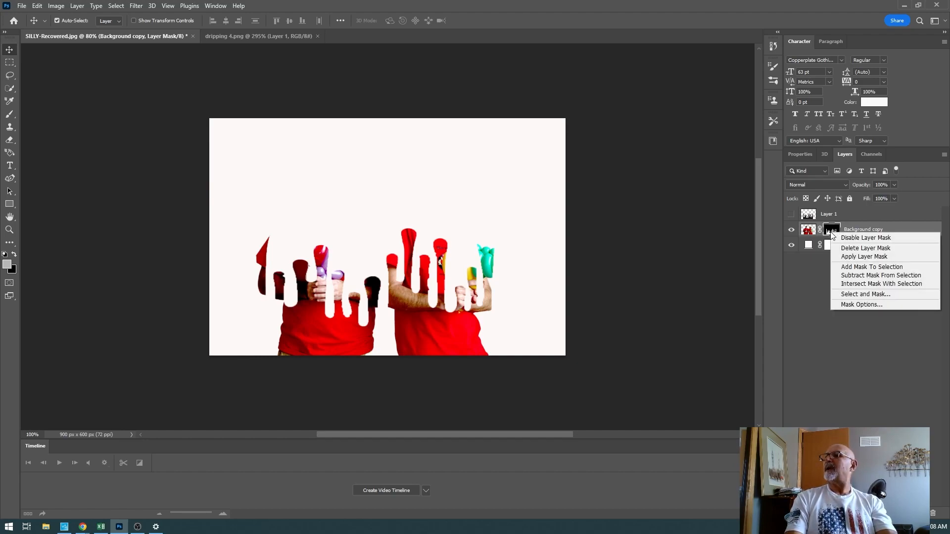
pyautogui.click(830, 234)
pyautogui.rightClick(830, 234)
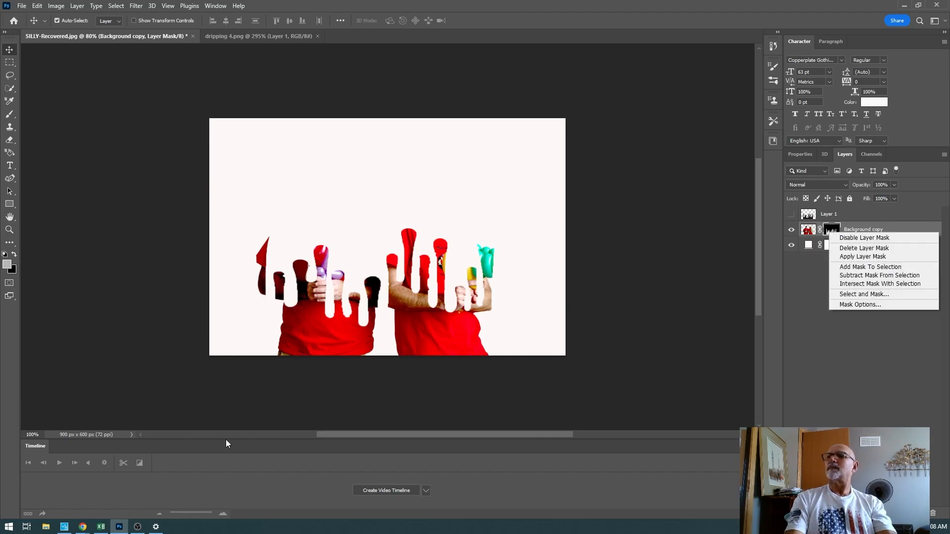
pyautogui.click(803, 369)
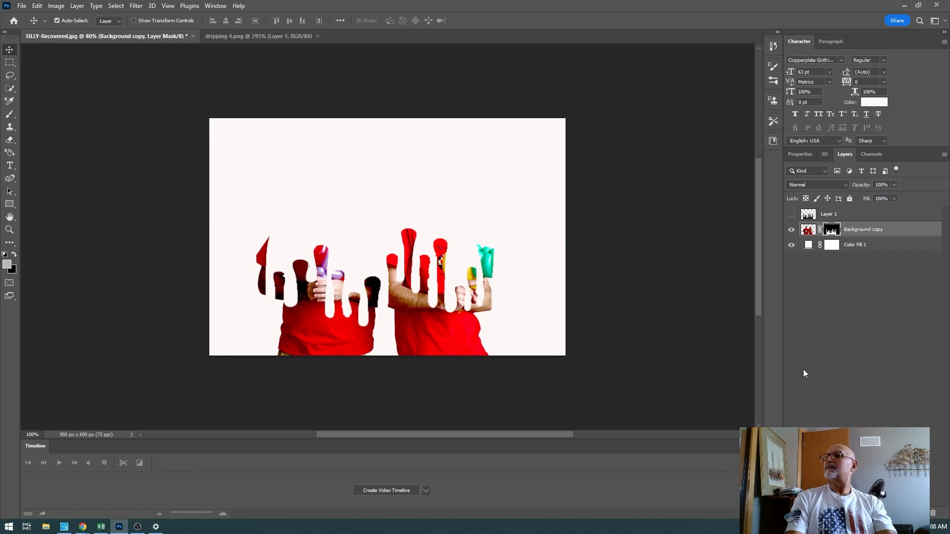
pyautogui.click(831, 237)
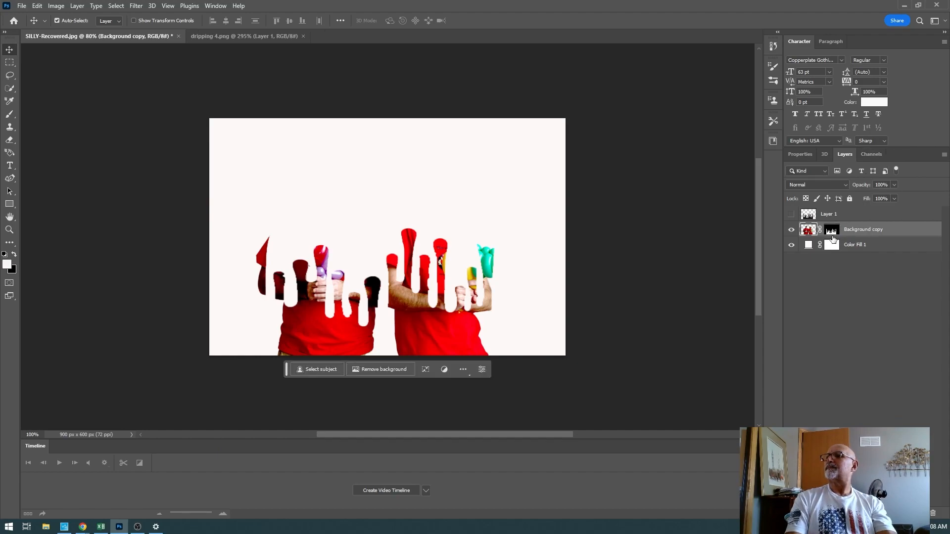
pyautogui.rightClick(833, 236)
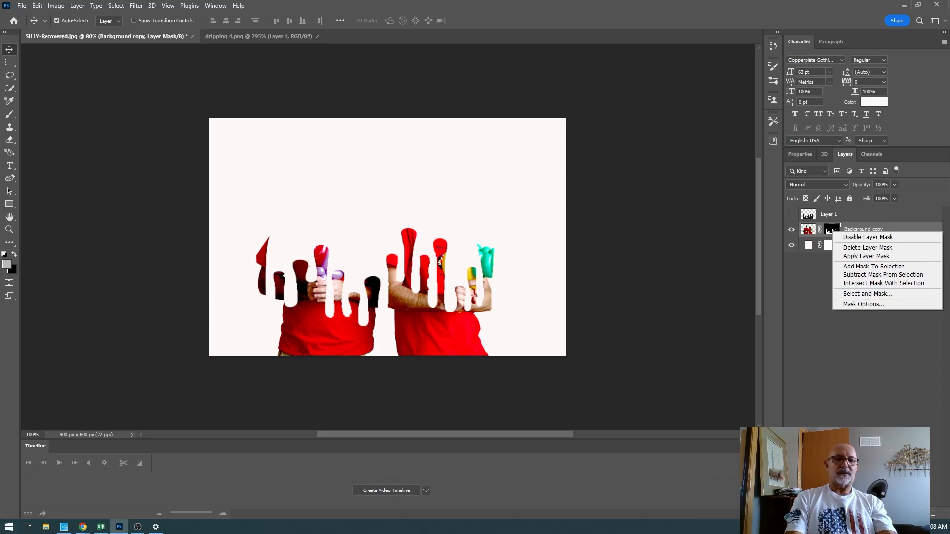
pyautogui.click(137, 527)
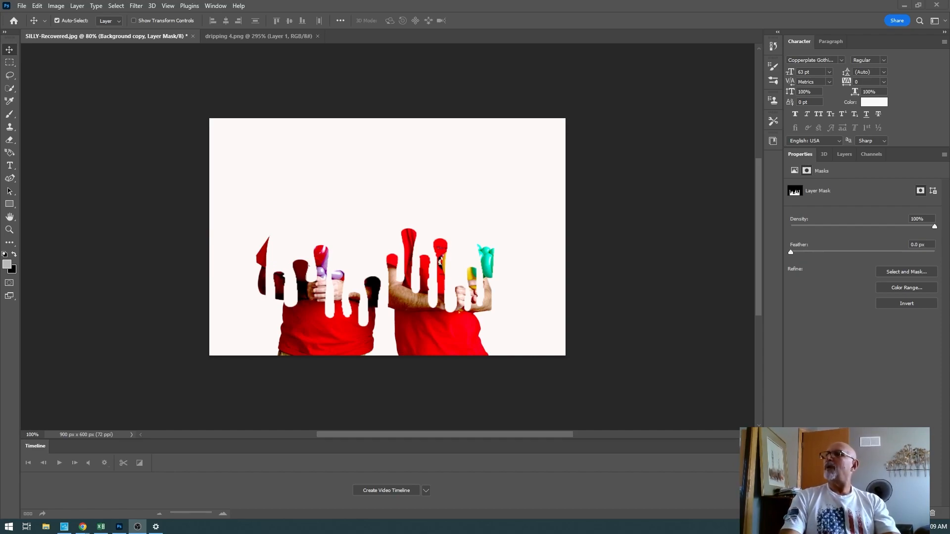
# Step: Invert the layer mask of the Background copy layer
pyautogui.click(844, 155)
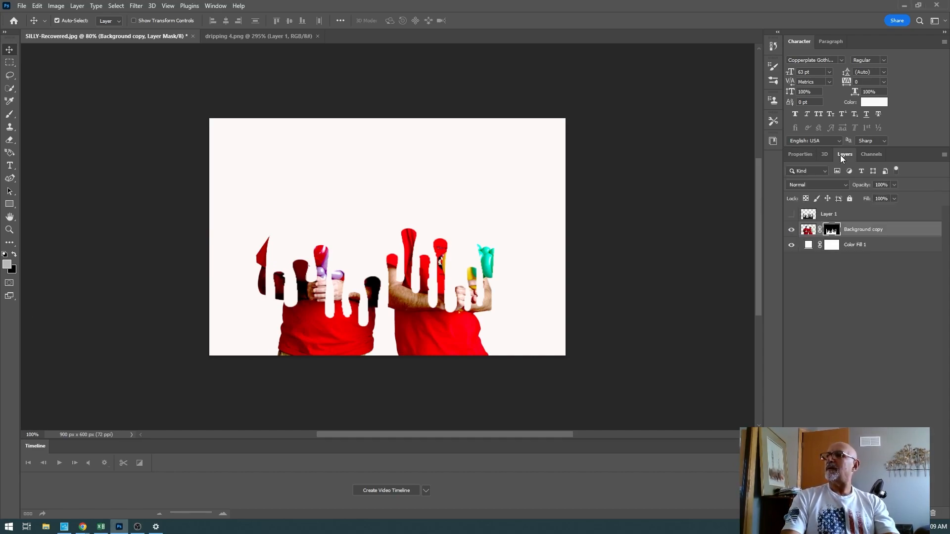
pyautogui.doubleClick(833, 232)
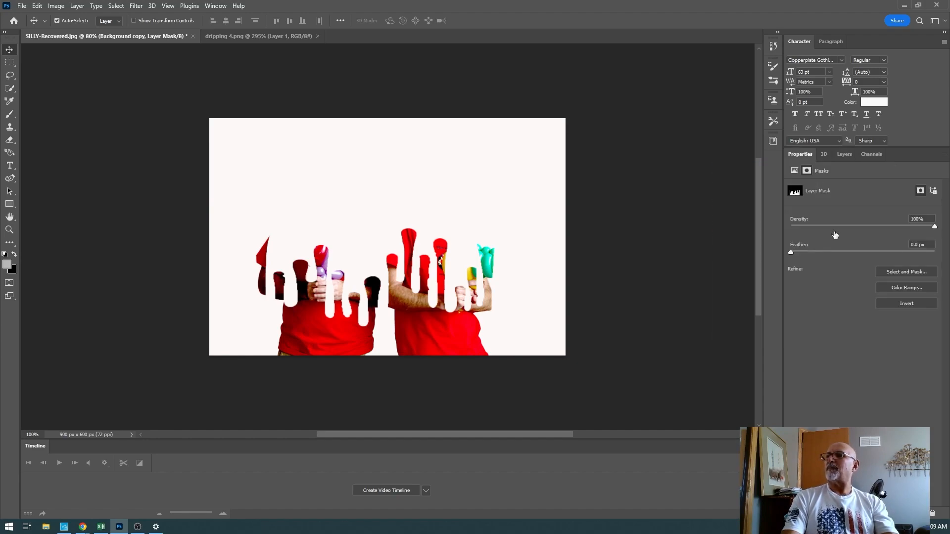
pyautogui.click(898, 304)
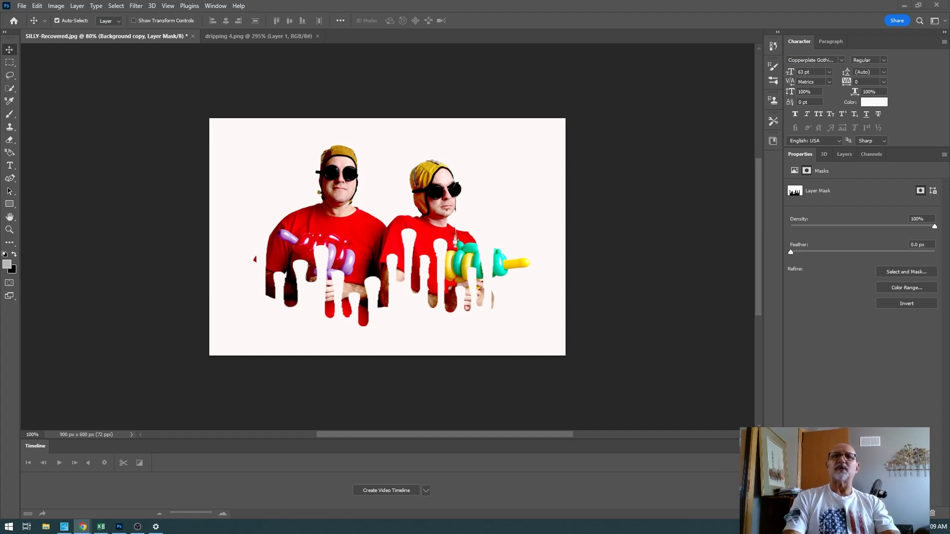
# Step: Set the Brush tool size to 72 px and paint on the mask to restore the first man's outer sleeve and arm
pyautogui.click(8, 118)
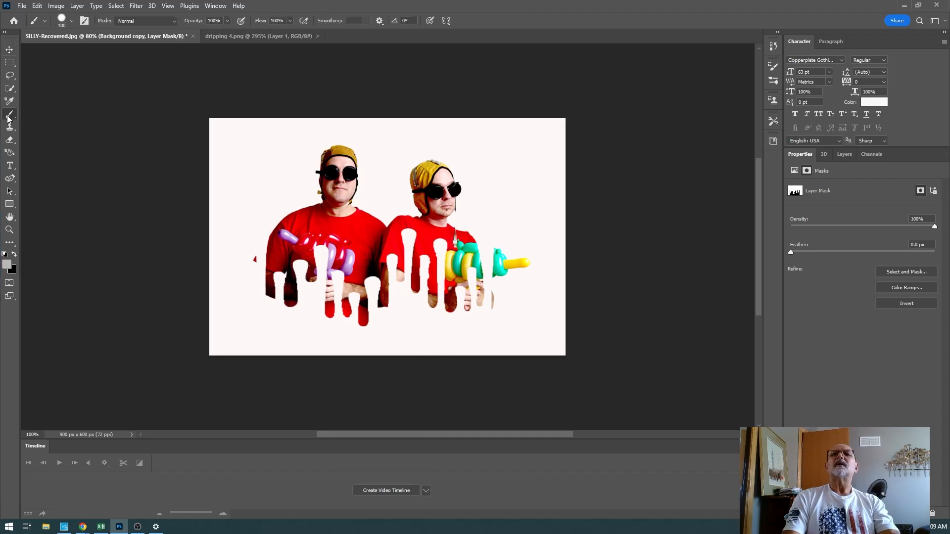
pyautogui.click(64, 118)
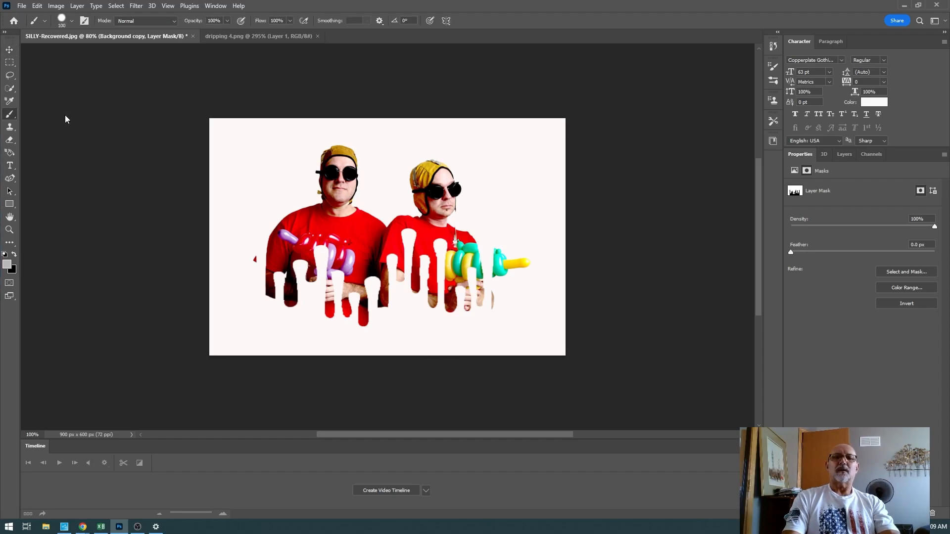
pyautogui.click(72, 21)
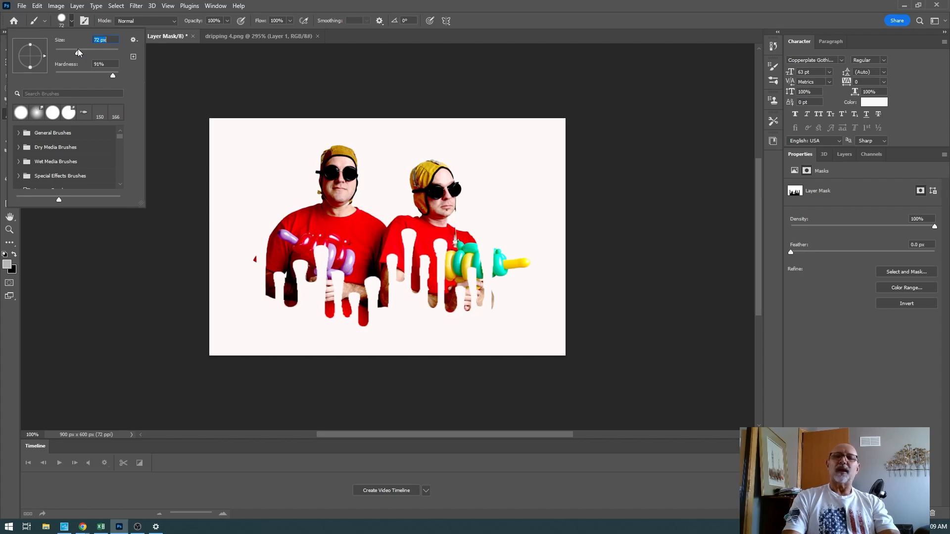
pyautogui.moveTo(250, 250)
pyautogui.mouseDown()
pyautogui.moveTo(252, 272)
pyautogui.moveTo(256, 254)
pyautogui.moveTo(253, 263)
pyautogui.mouseUp()
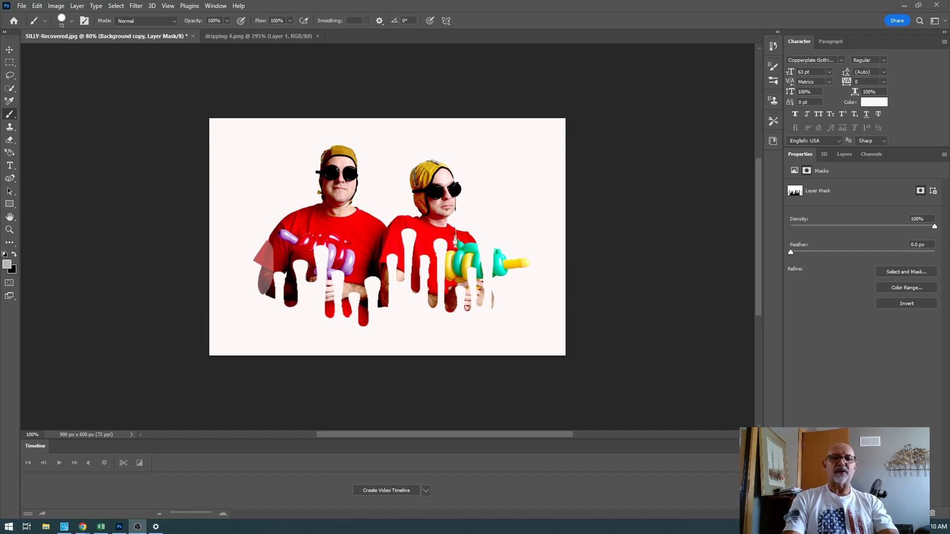
pyautogui.click(138, 526)
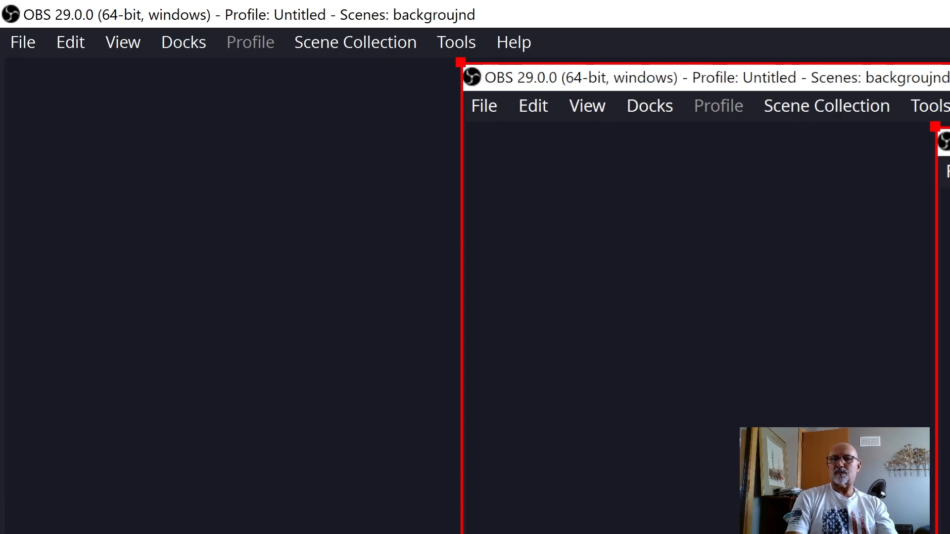